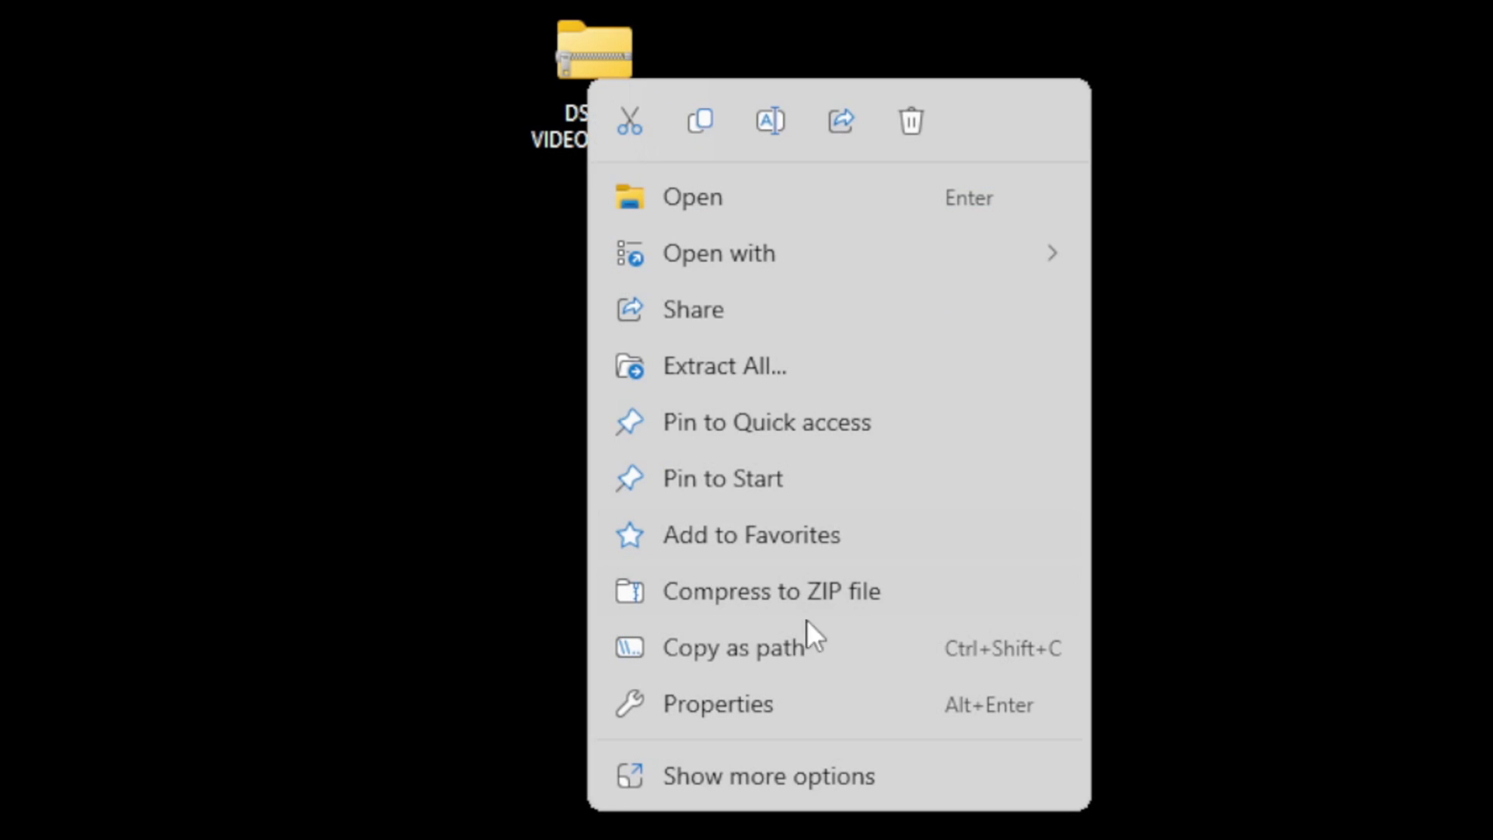
- Extract the DS HD VIDEO zip archive with 7-Zip into a folder of the same name
click(798, 776)
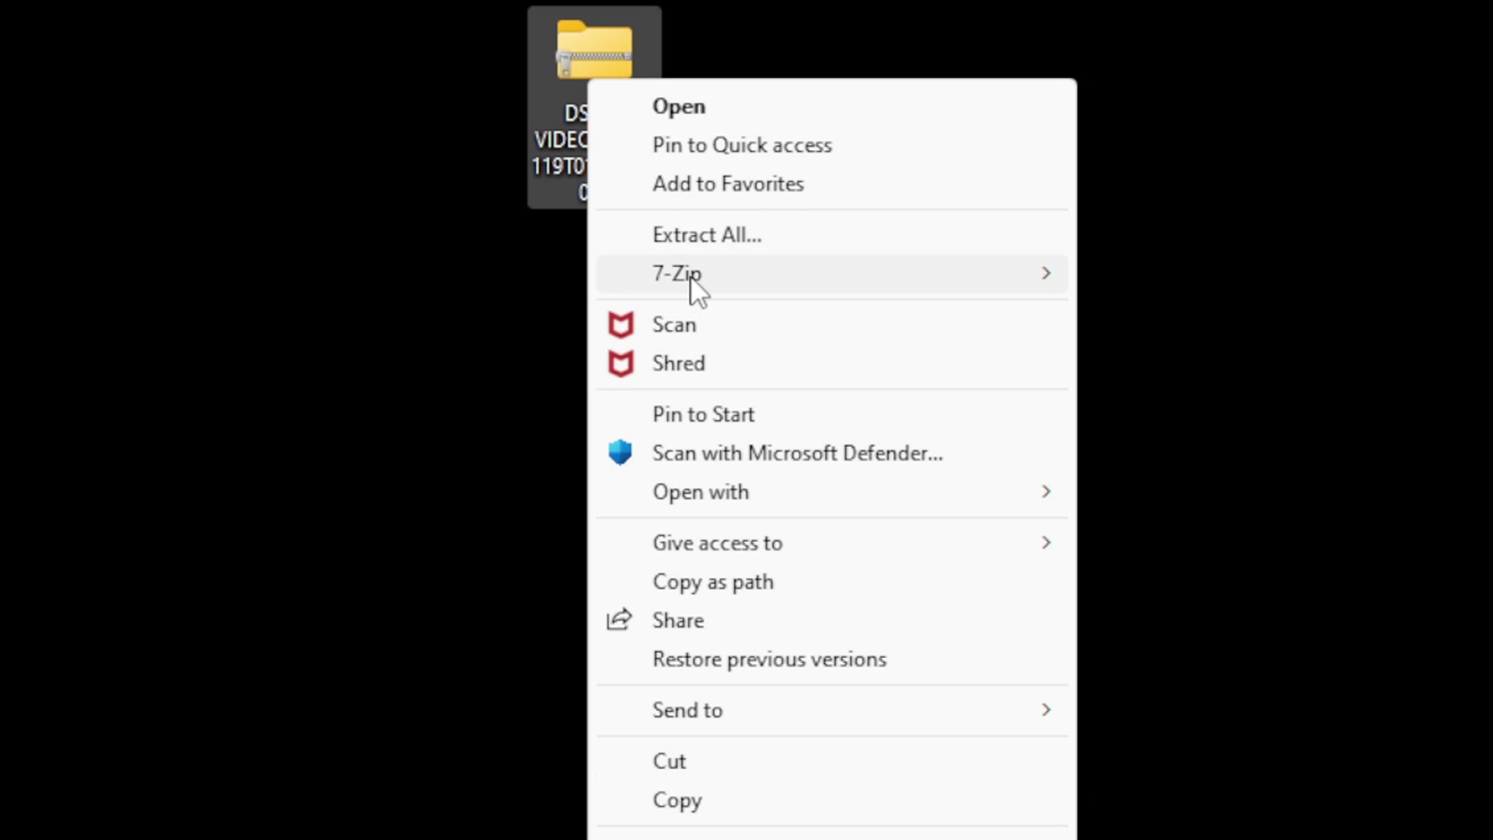
mouse_move(694, 289)
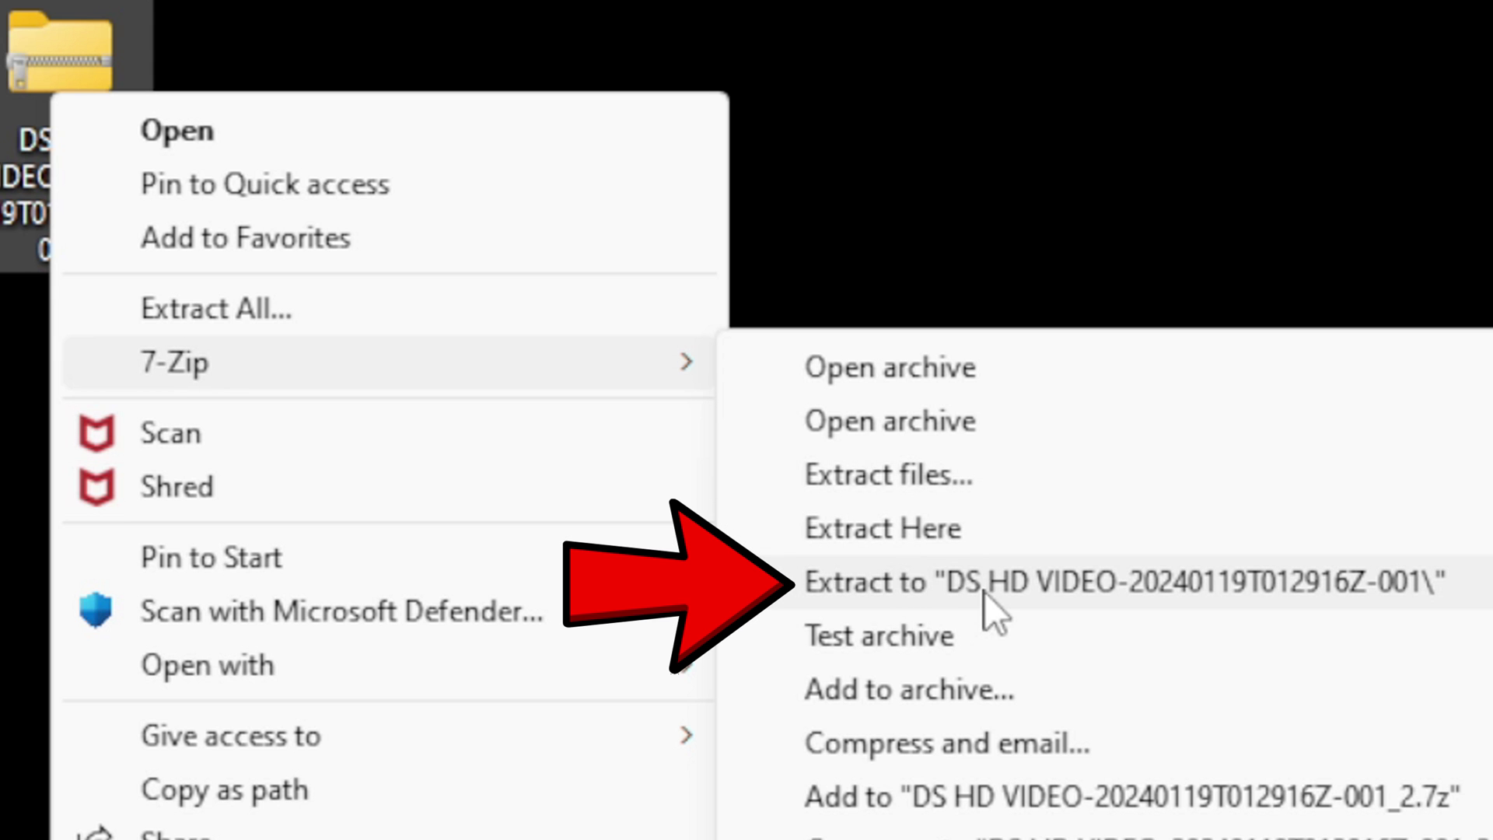
click(1117, 585)
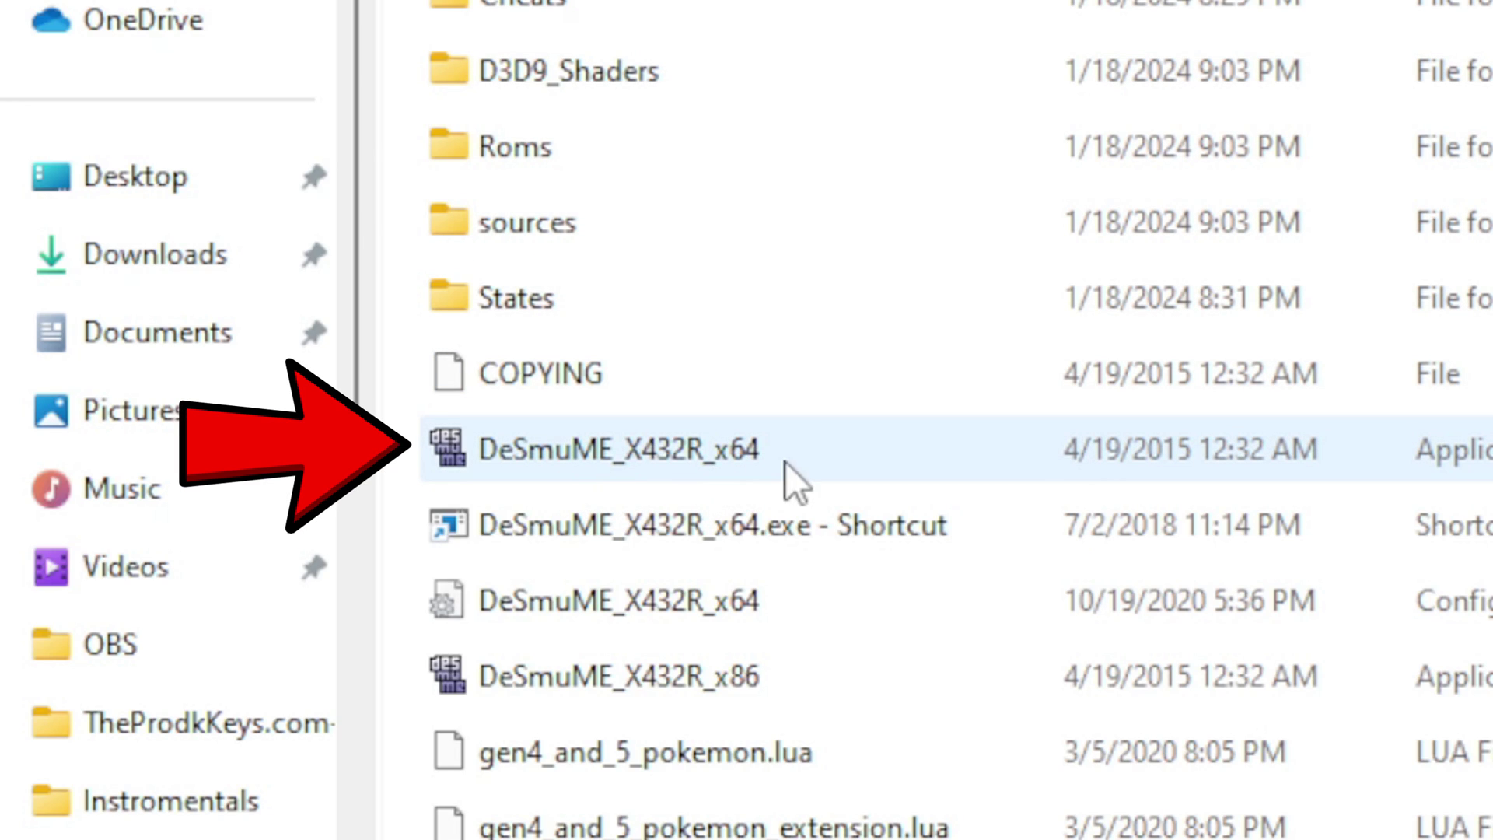
- Launch DeSmuME_X432R_x64 from the extracted folder and set the emulator's window size to 3x
double_click(515, 451)
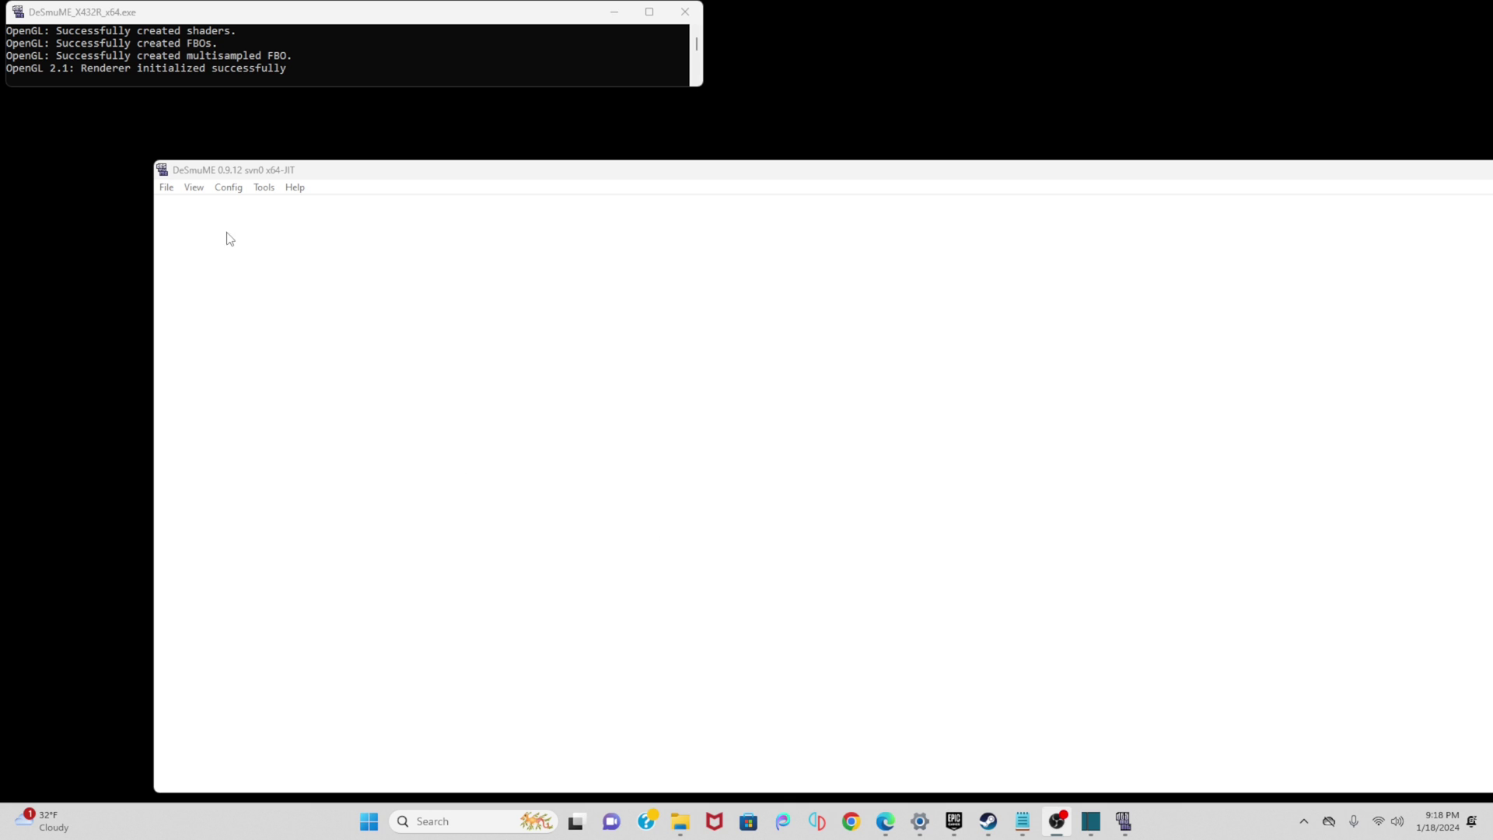
click(193, 188)
mouse_move(211, 240)
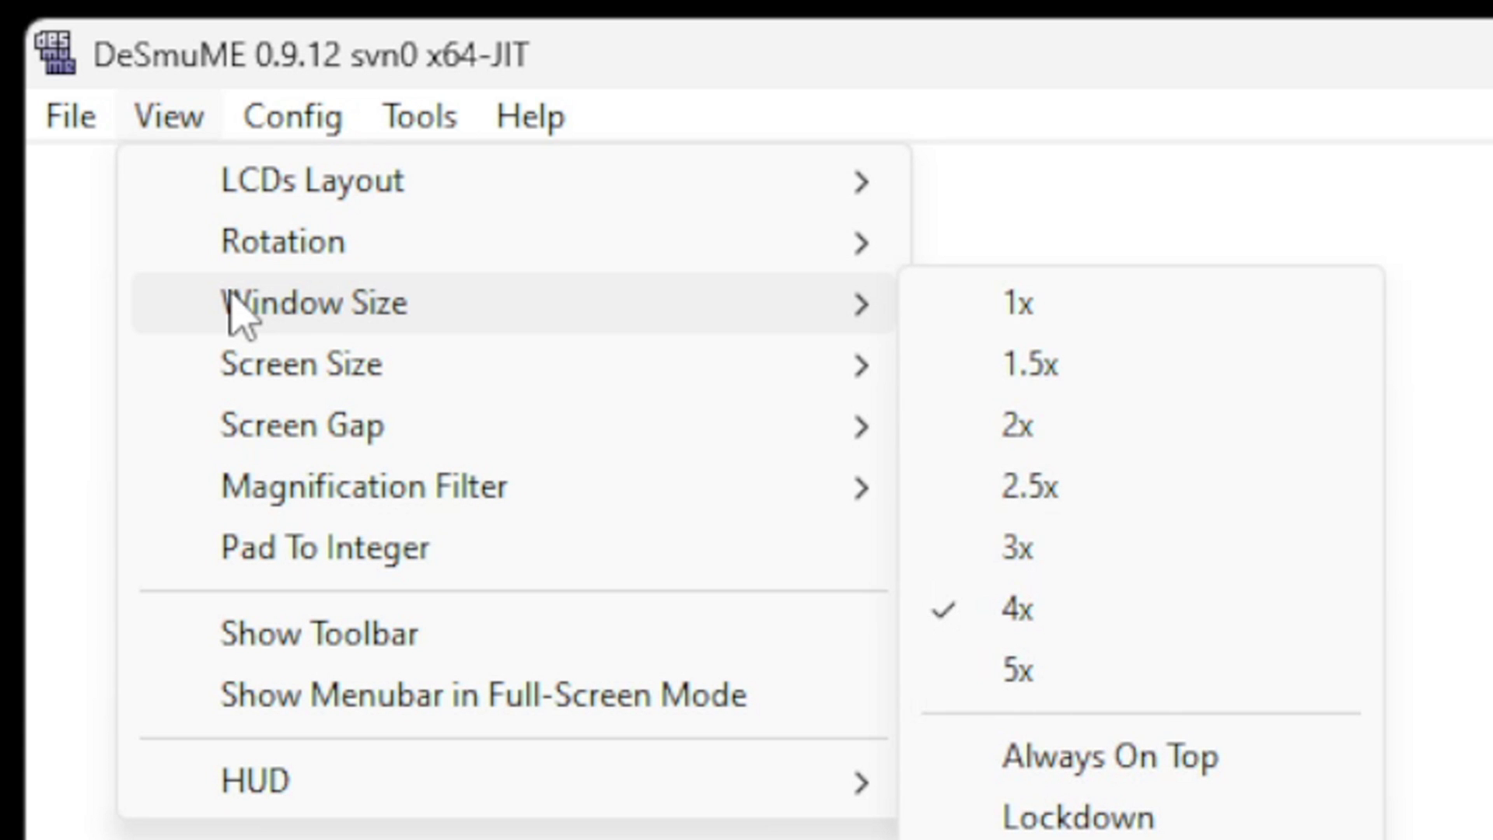
click(1096, 552)
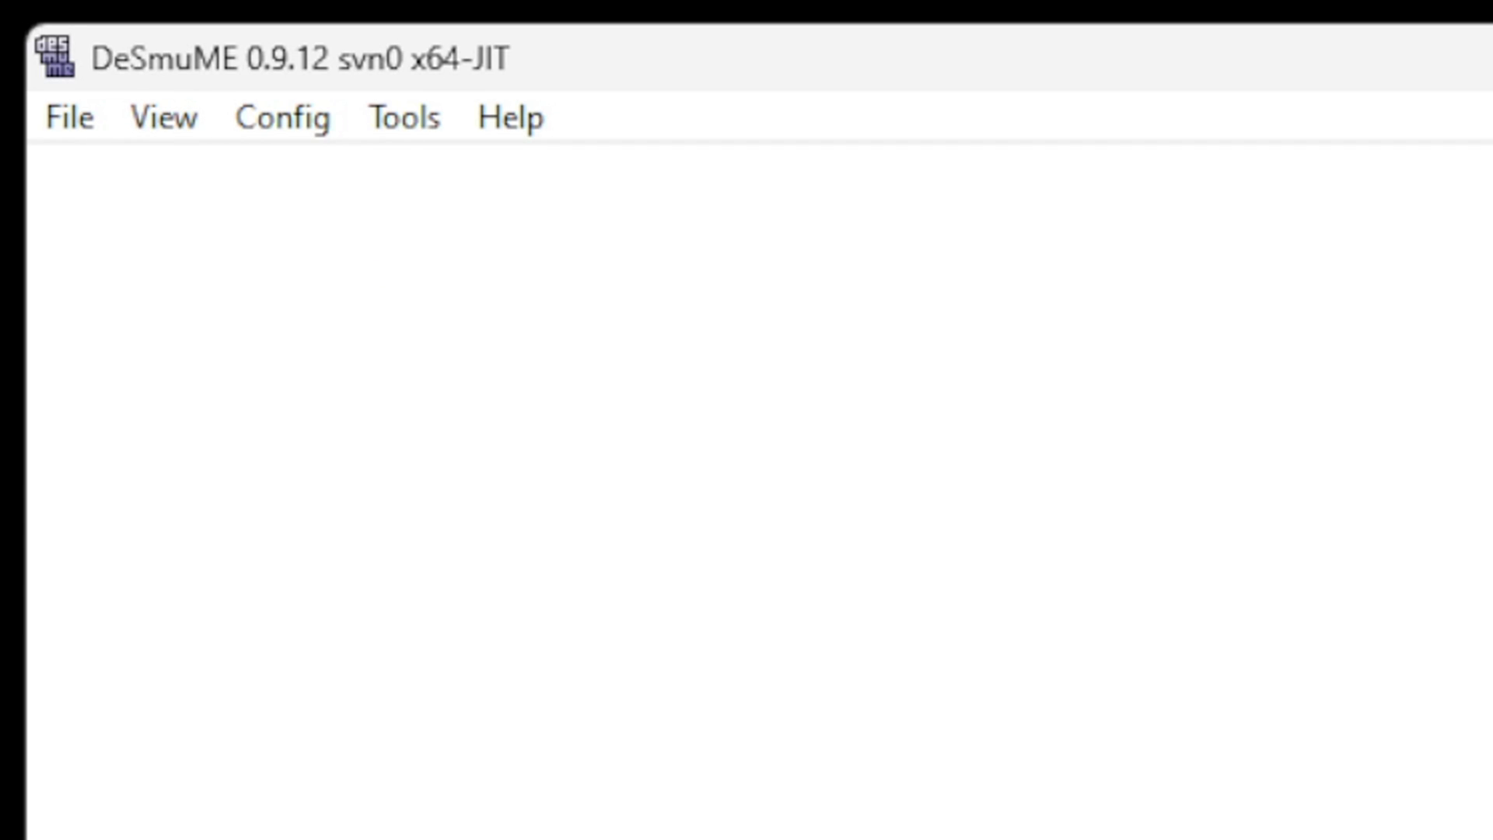
- Enable the dynamic recompiler for CPU emulation in the emulation settings
click(276, 121)
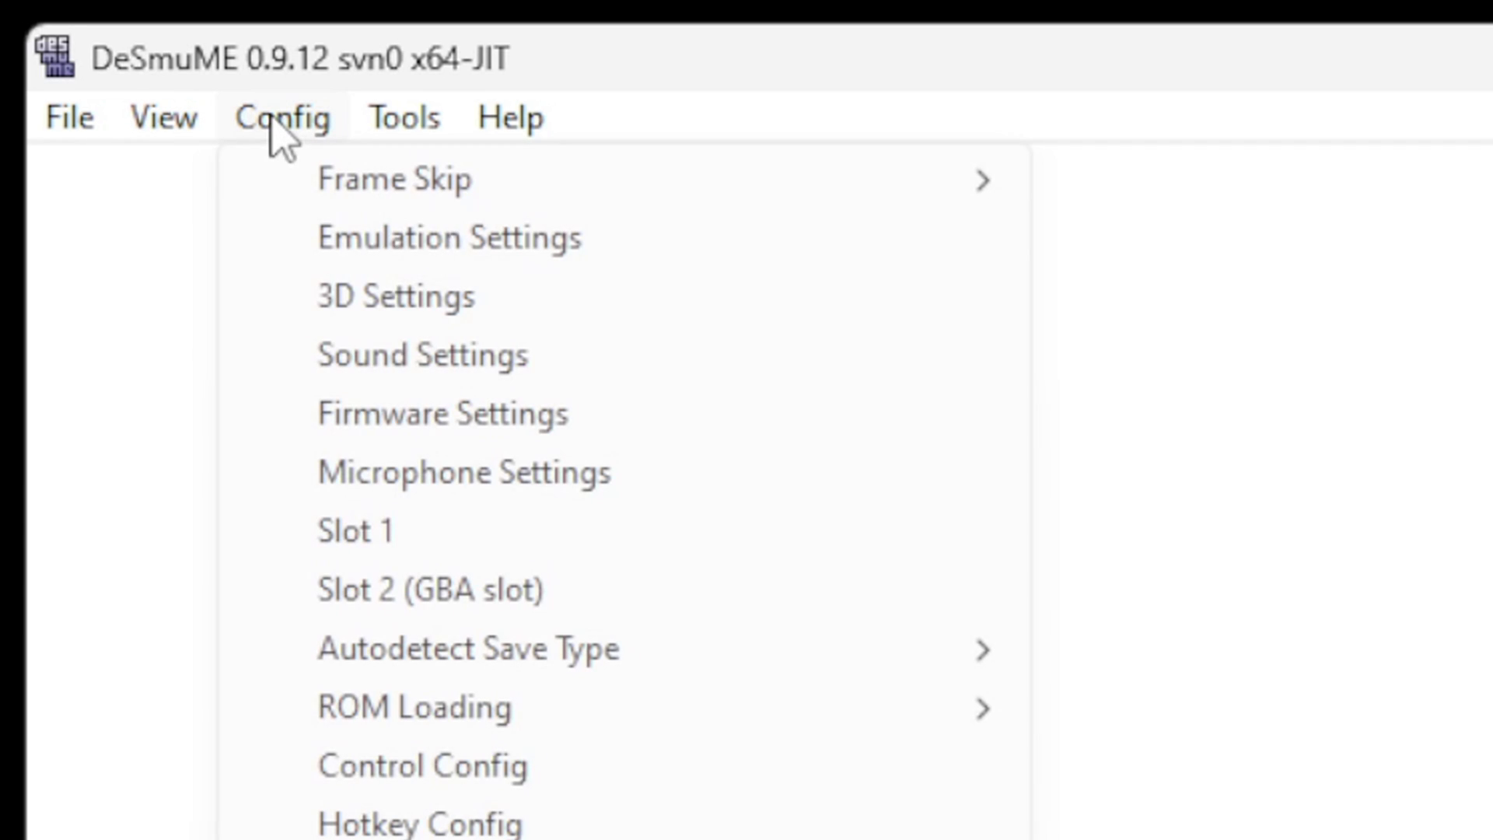
click(294, 244)
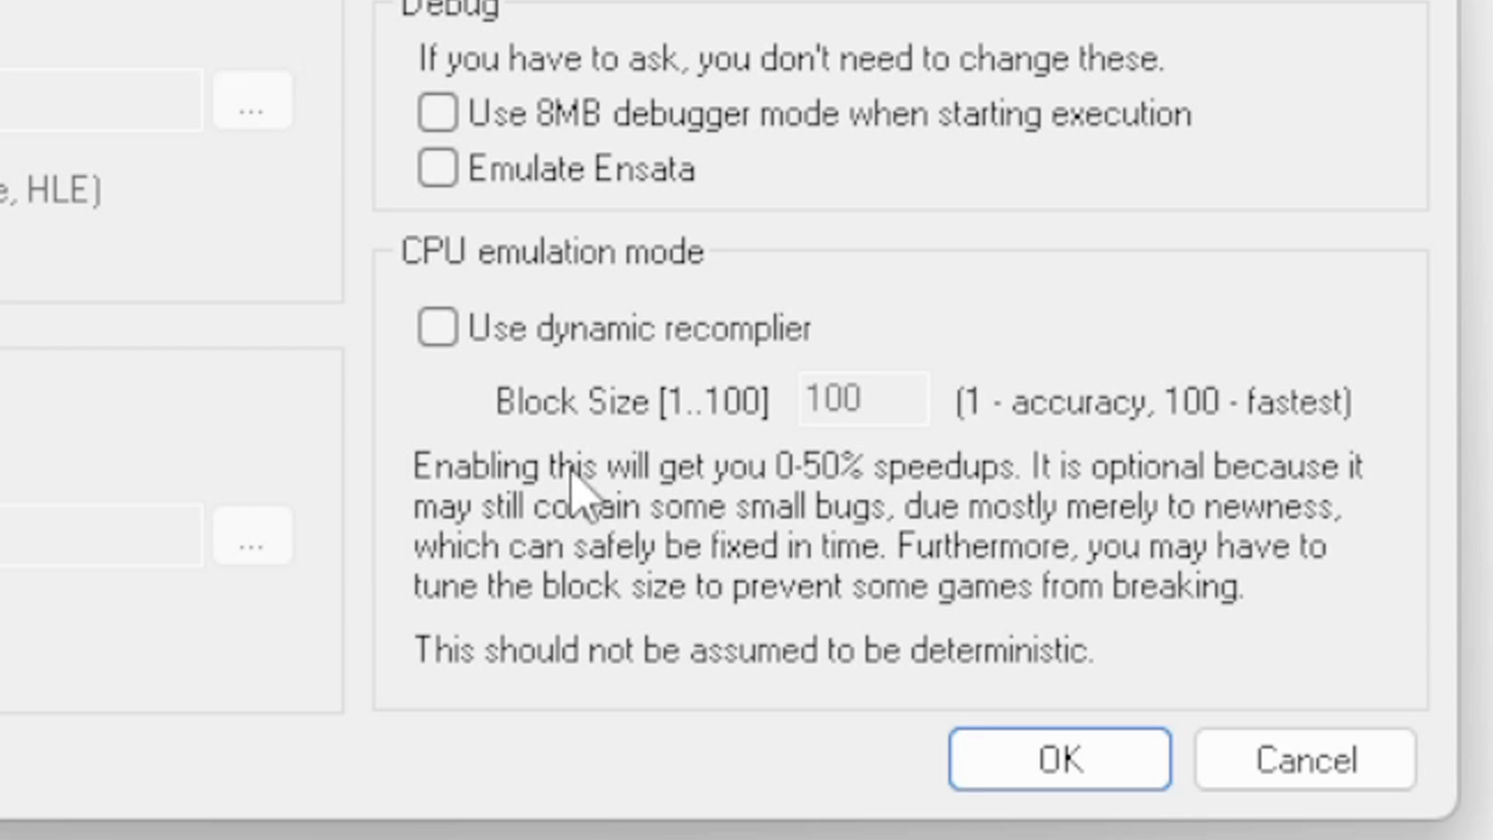
click(790, 484)
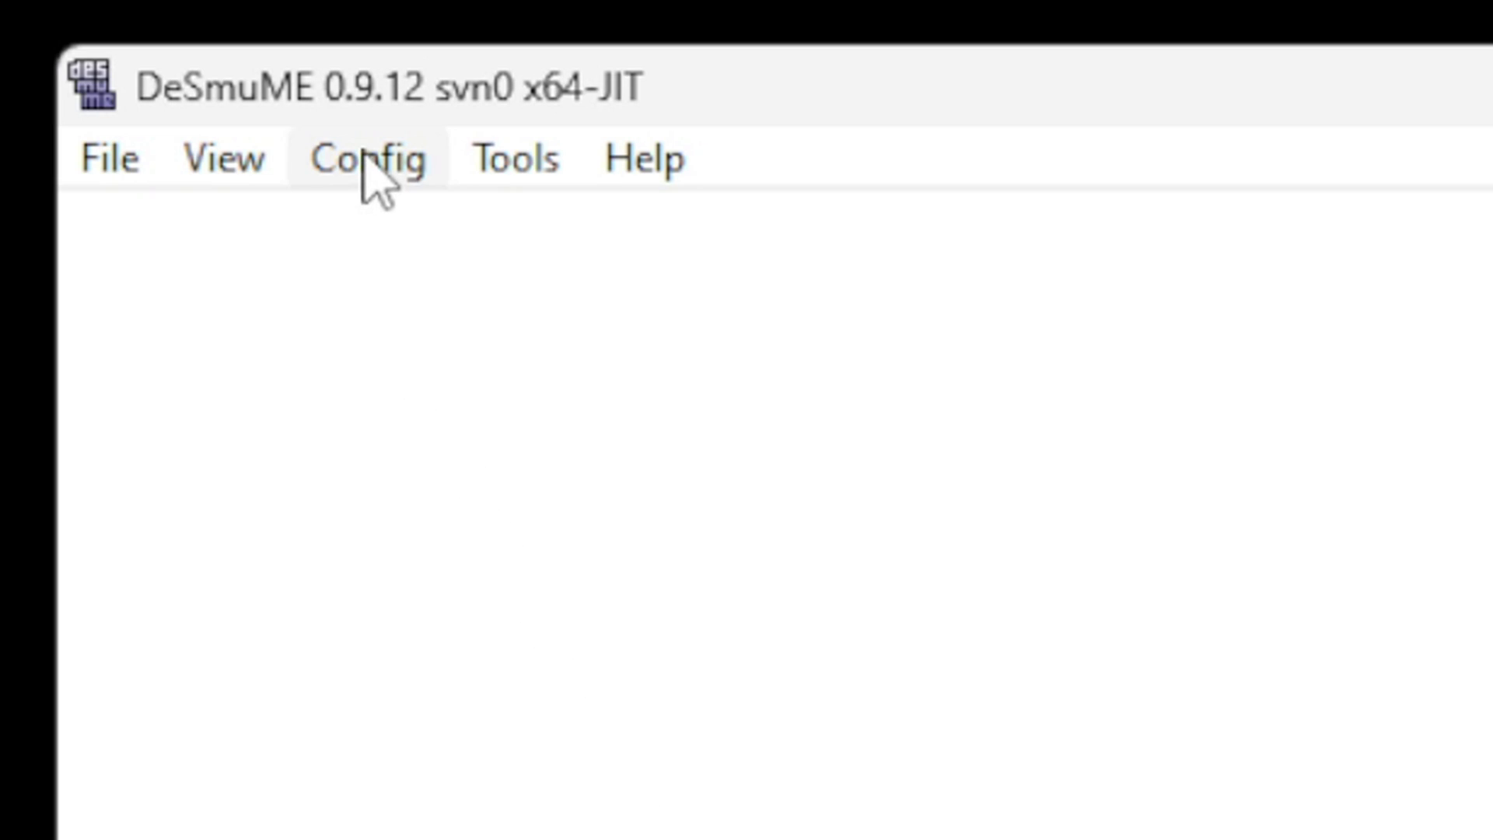
- Set the synchronization mode in the sound settings to Synchronous
click(362, 156)
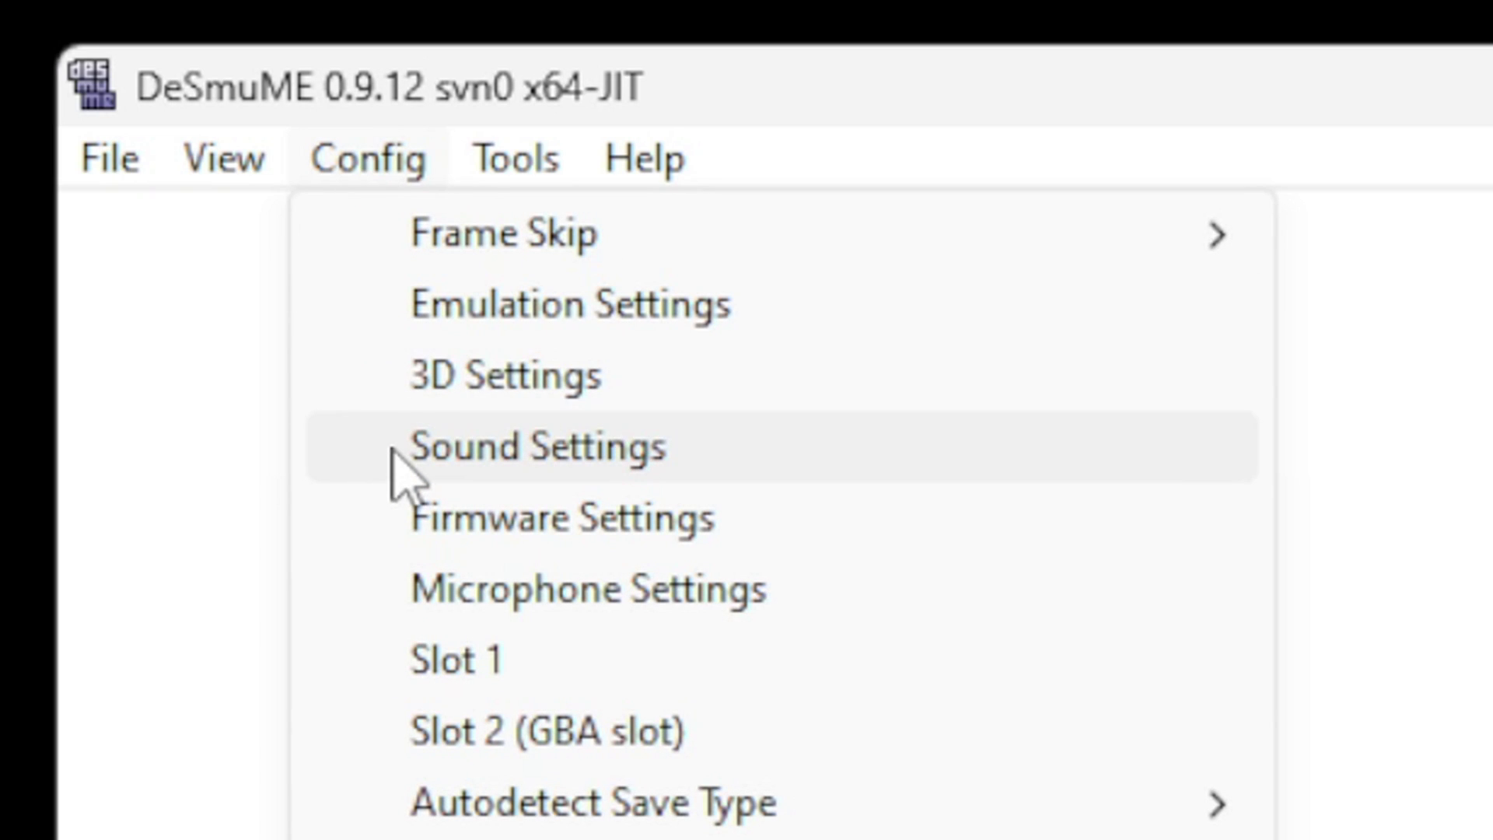
click(393, 453)
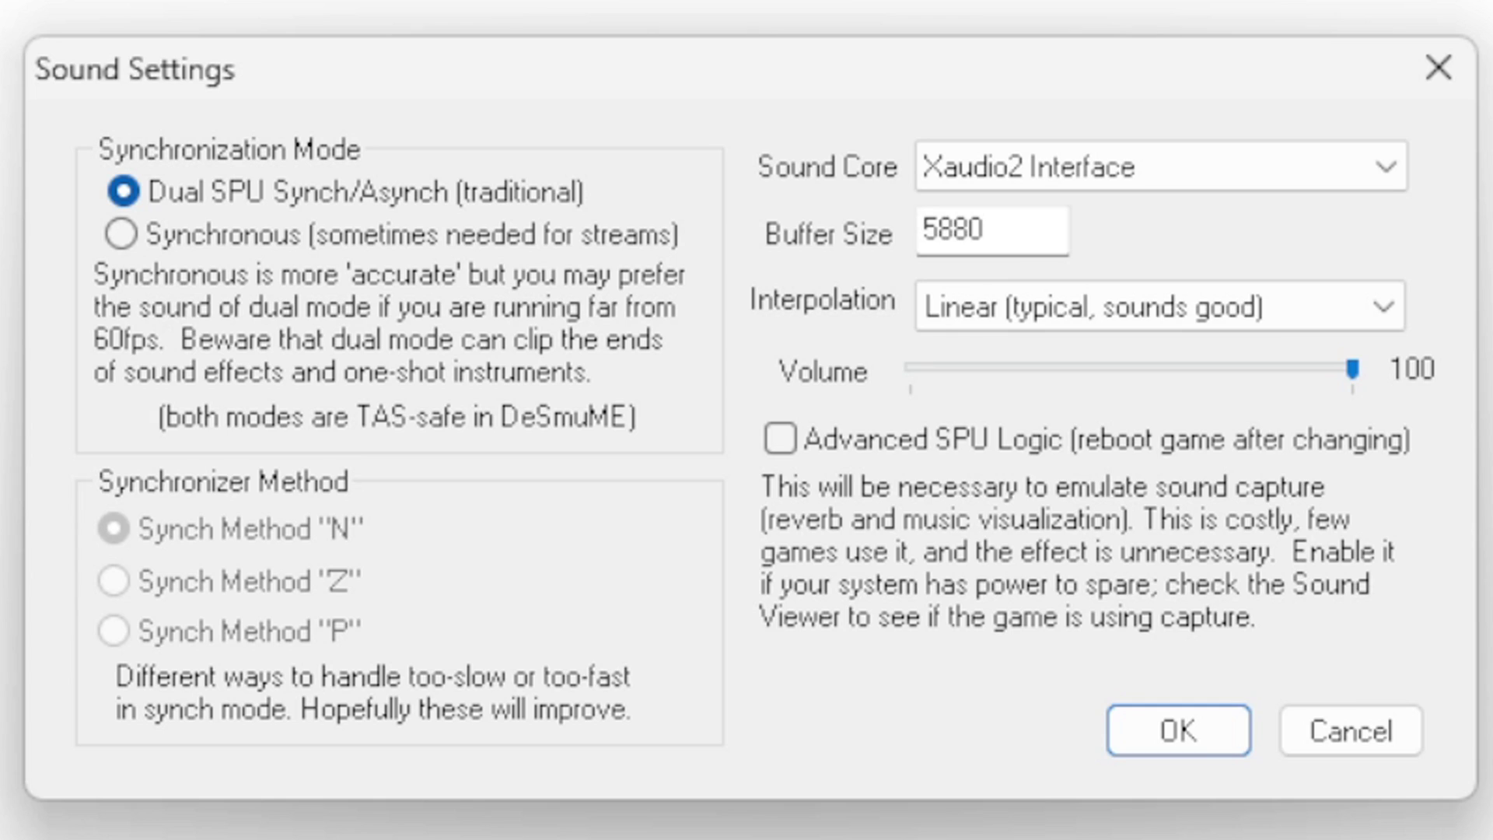
click(122, 235)
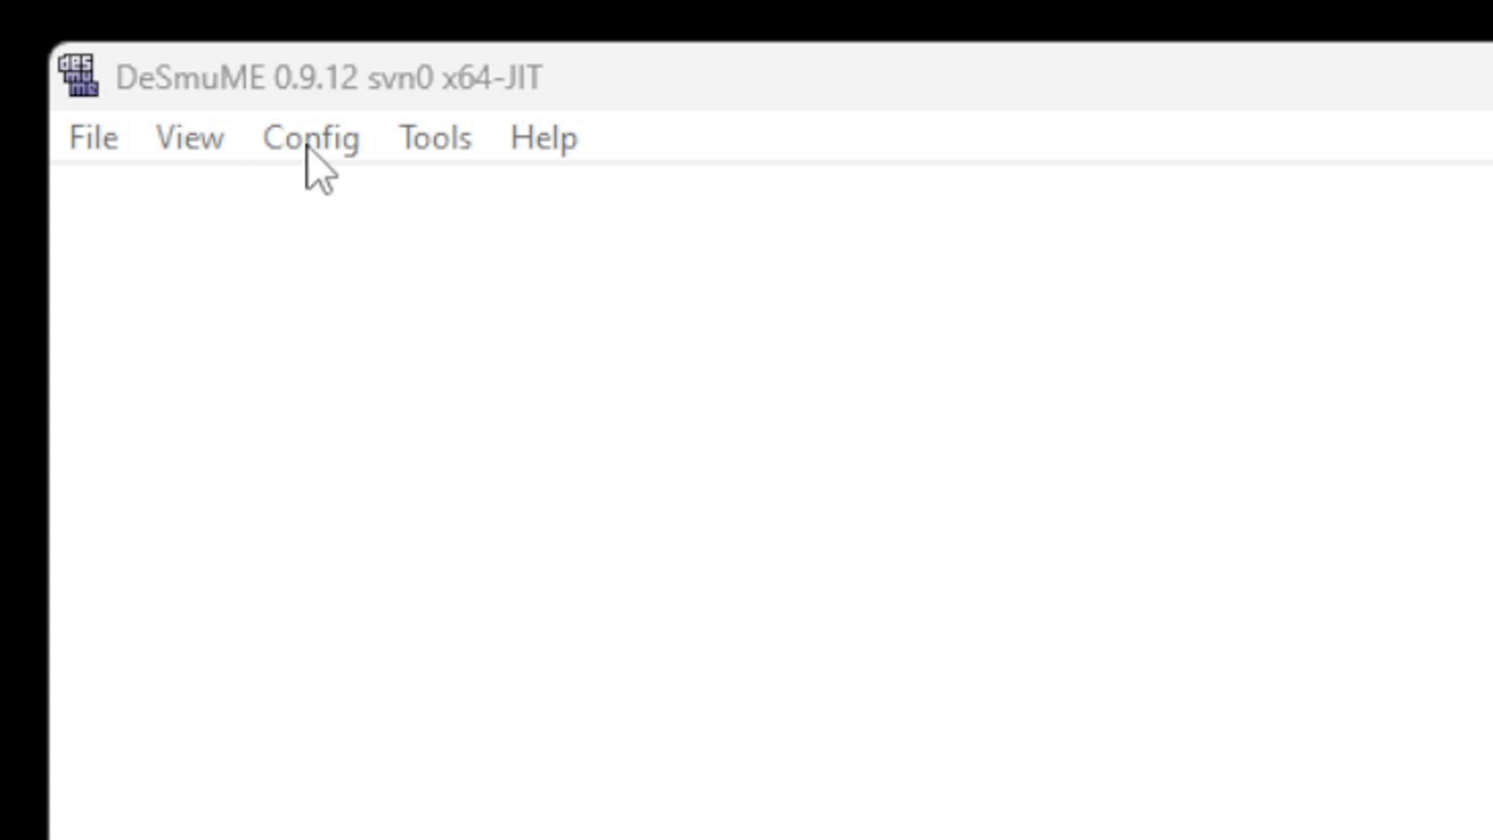
- Choose SoftRasterizer as the renderer in the 3D settings and enable anti-aliasing
click(147, 61)
mouse_move(319, 505)
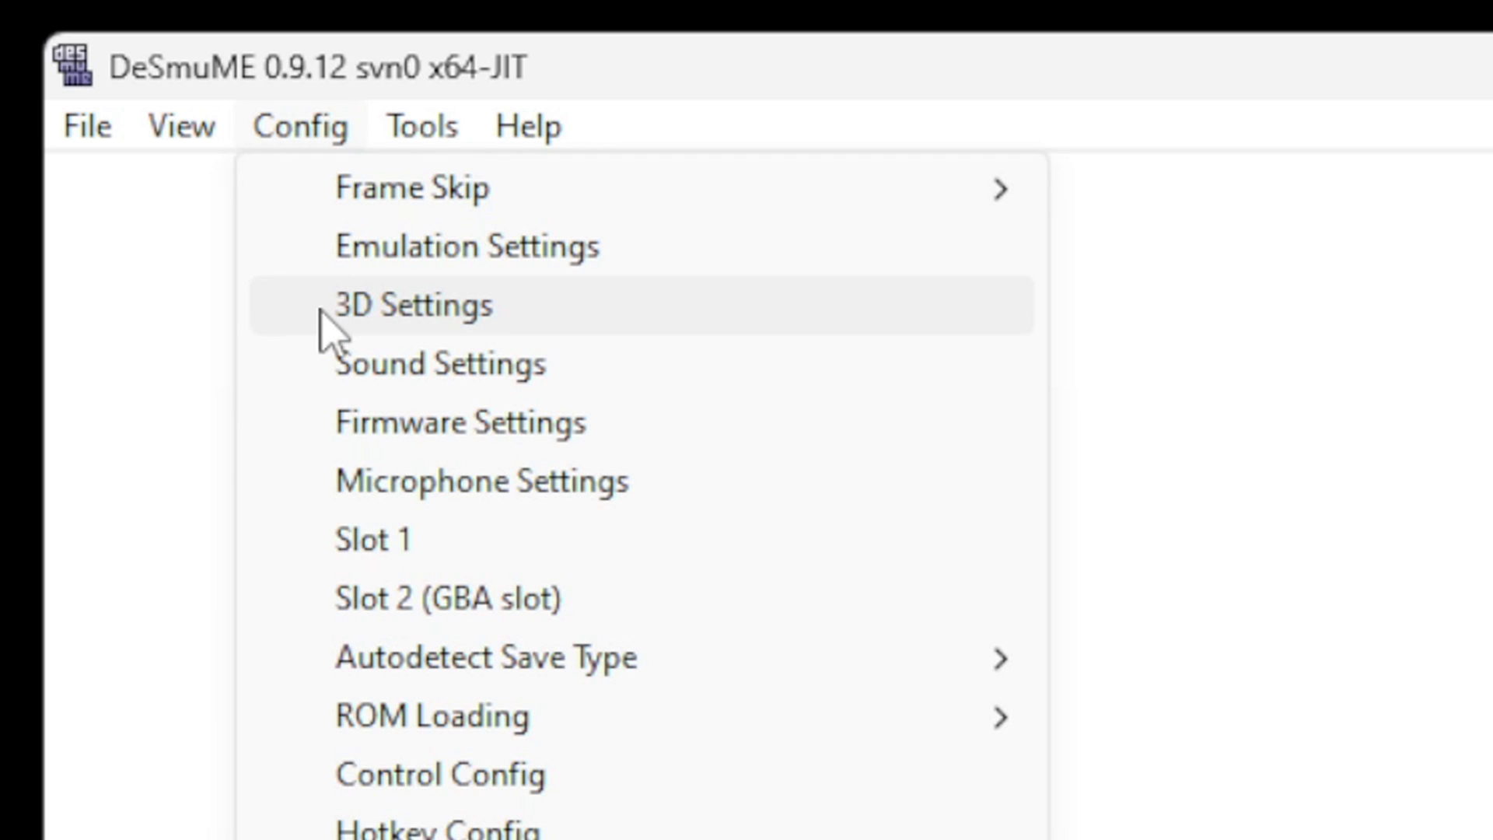
click(321, 311)
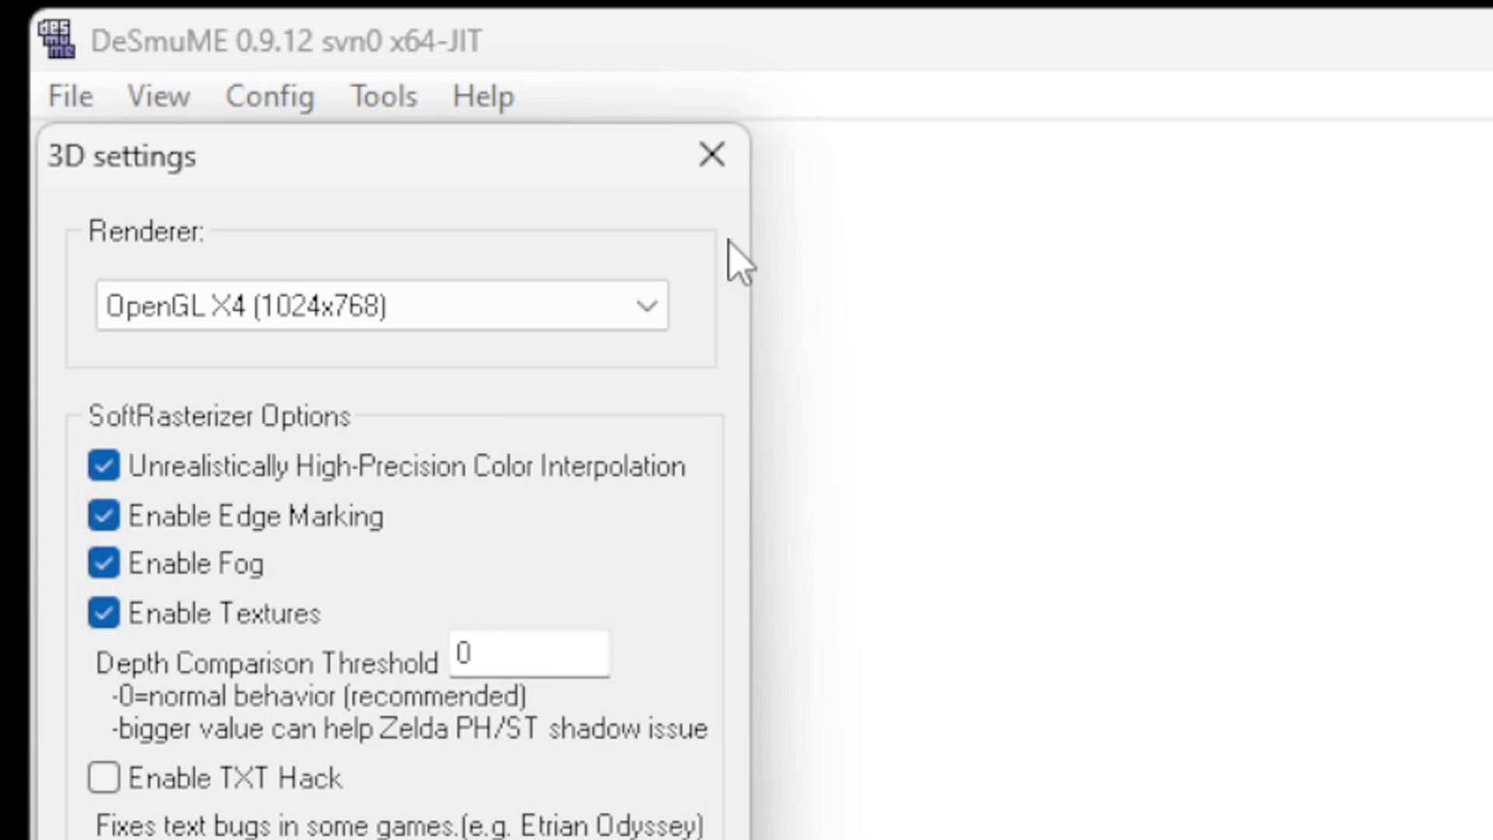
click(645, 304)
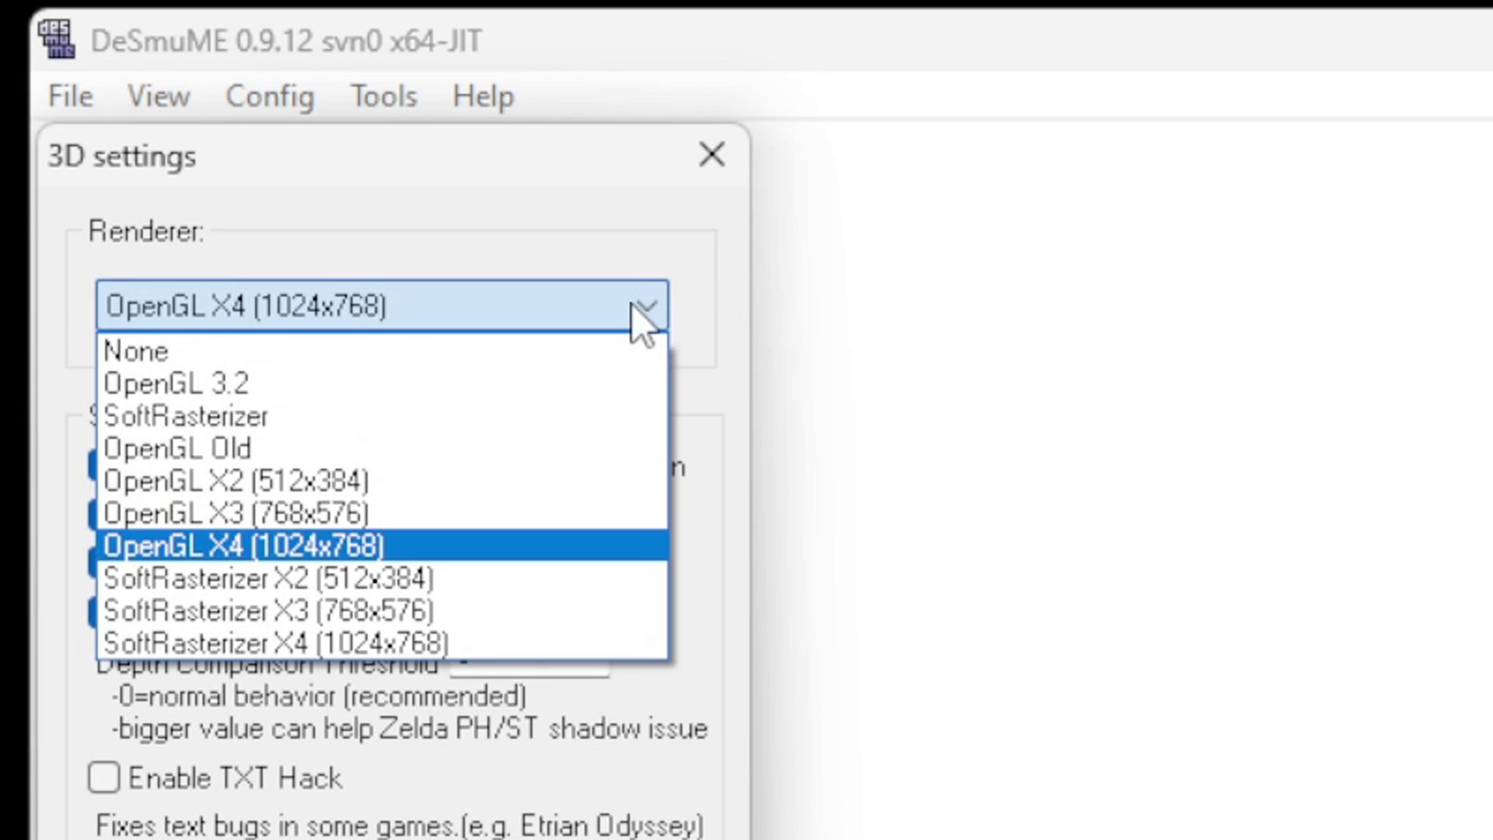
click(622, 416)
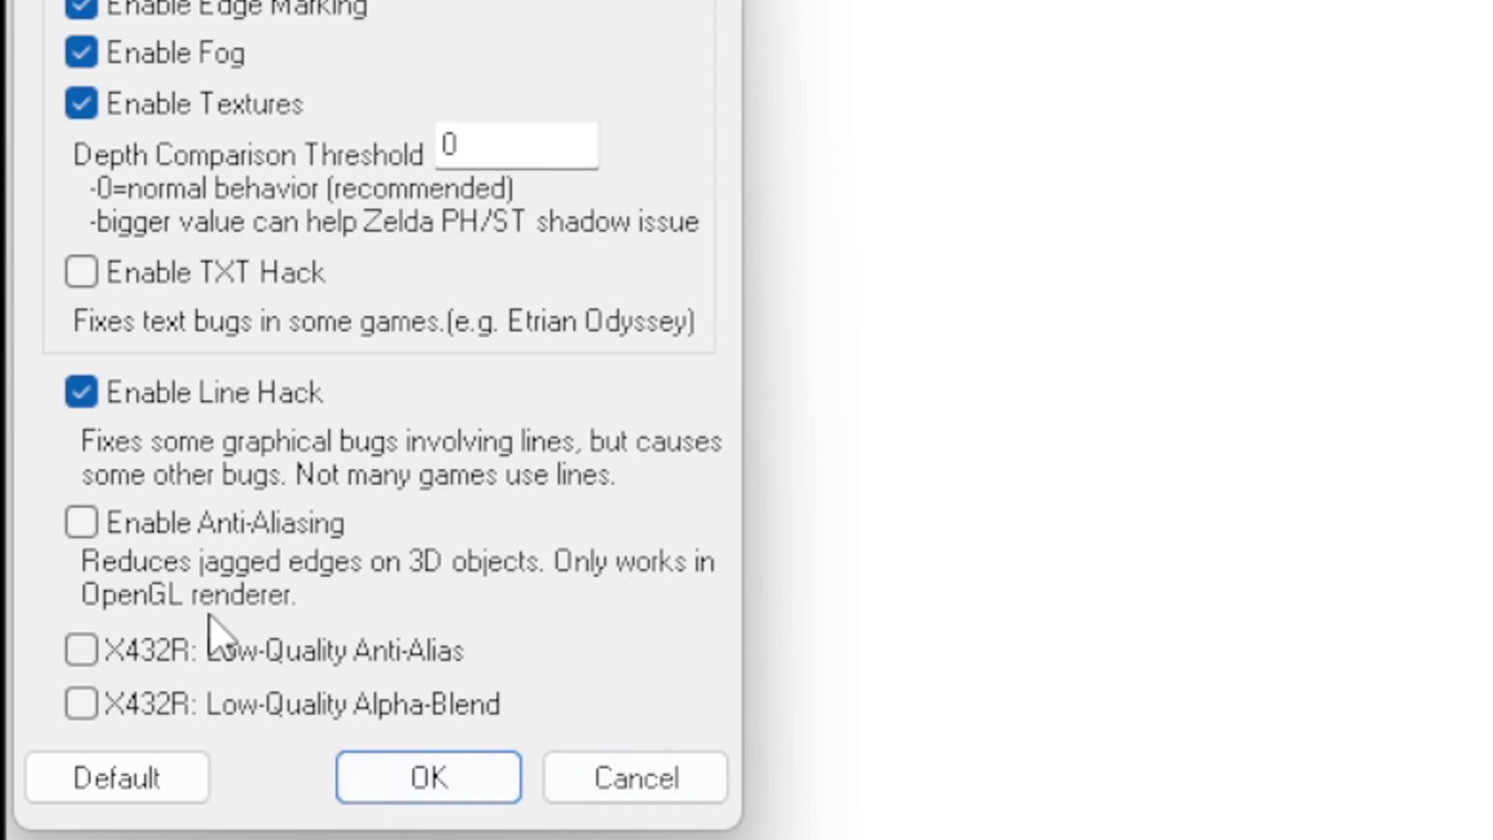
click(80, 526)
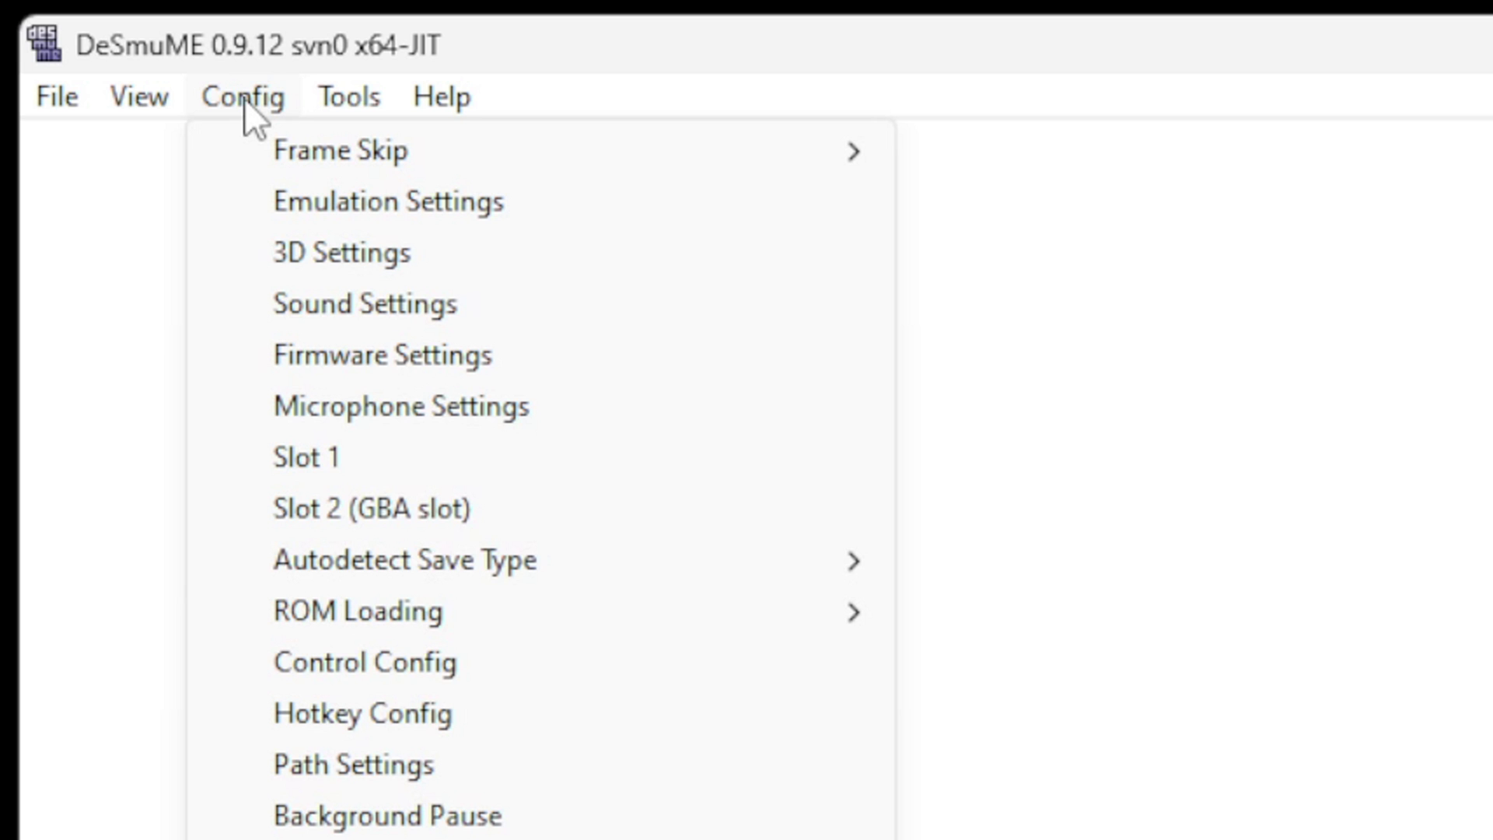
- Turn on the framerate limit and set the frame skip to 9 with auto-minimize skipping
mouse_move(254, 150)
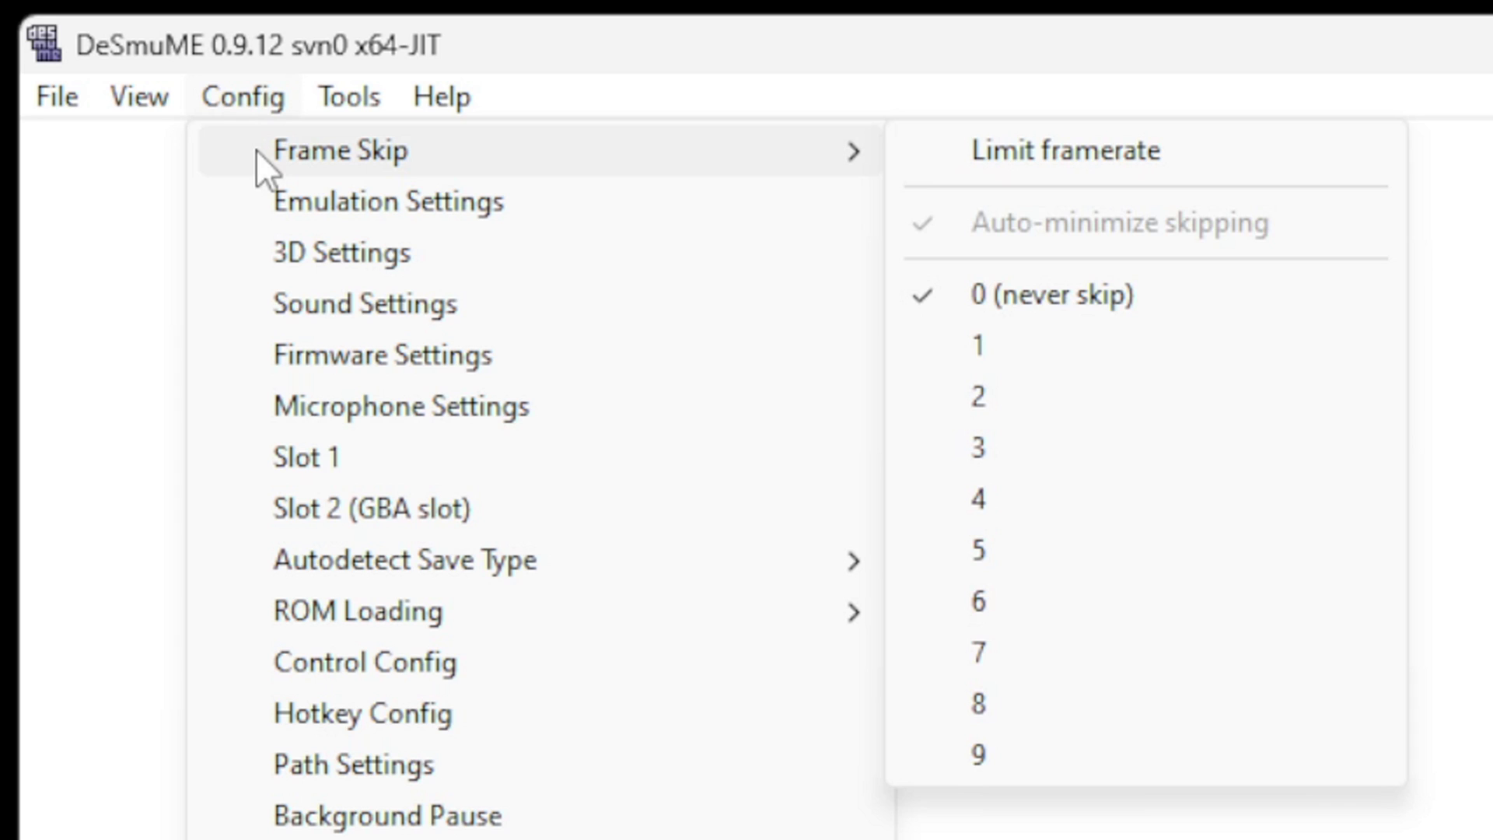
click(961, 154)
click(240, 96)
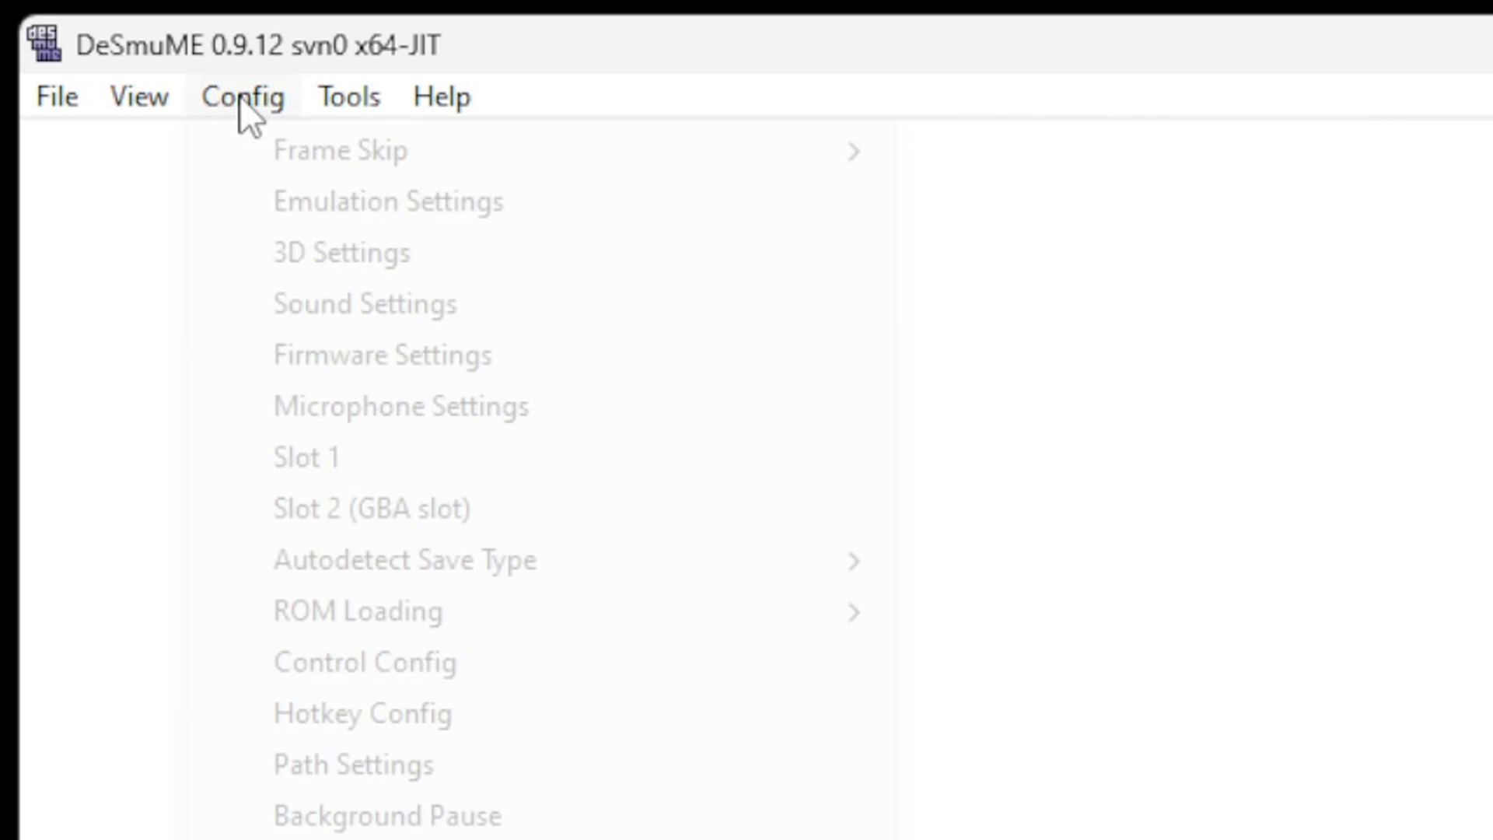
mouse_move(306, 150)
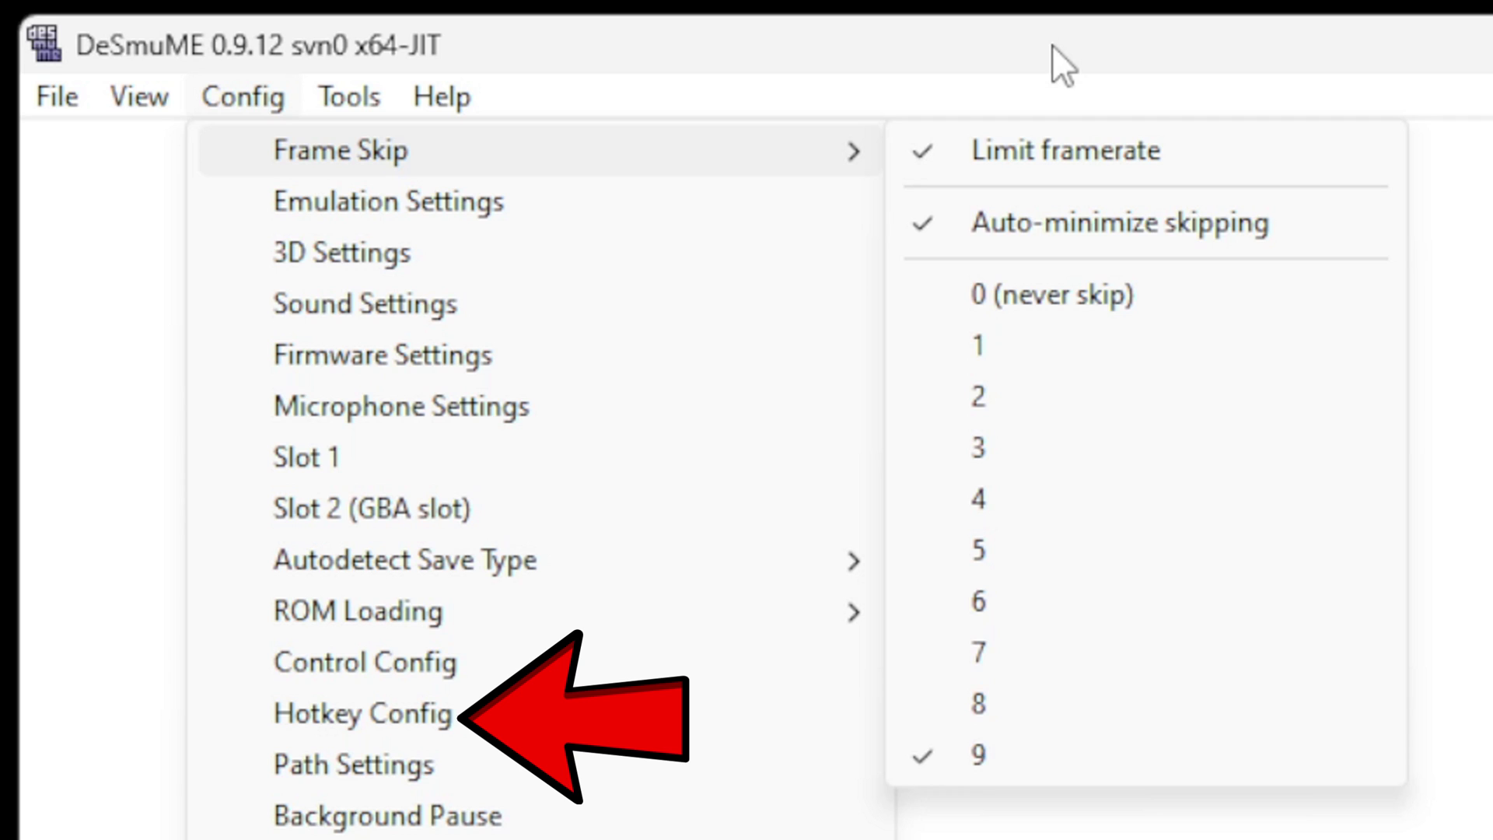
- Check the hotkey configuration and save the DS button mapping to the controller inputs in the control configuration
click(417, 719)
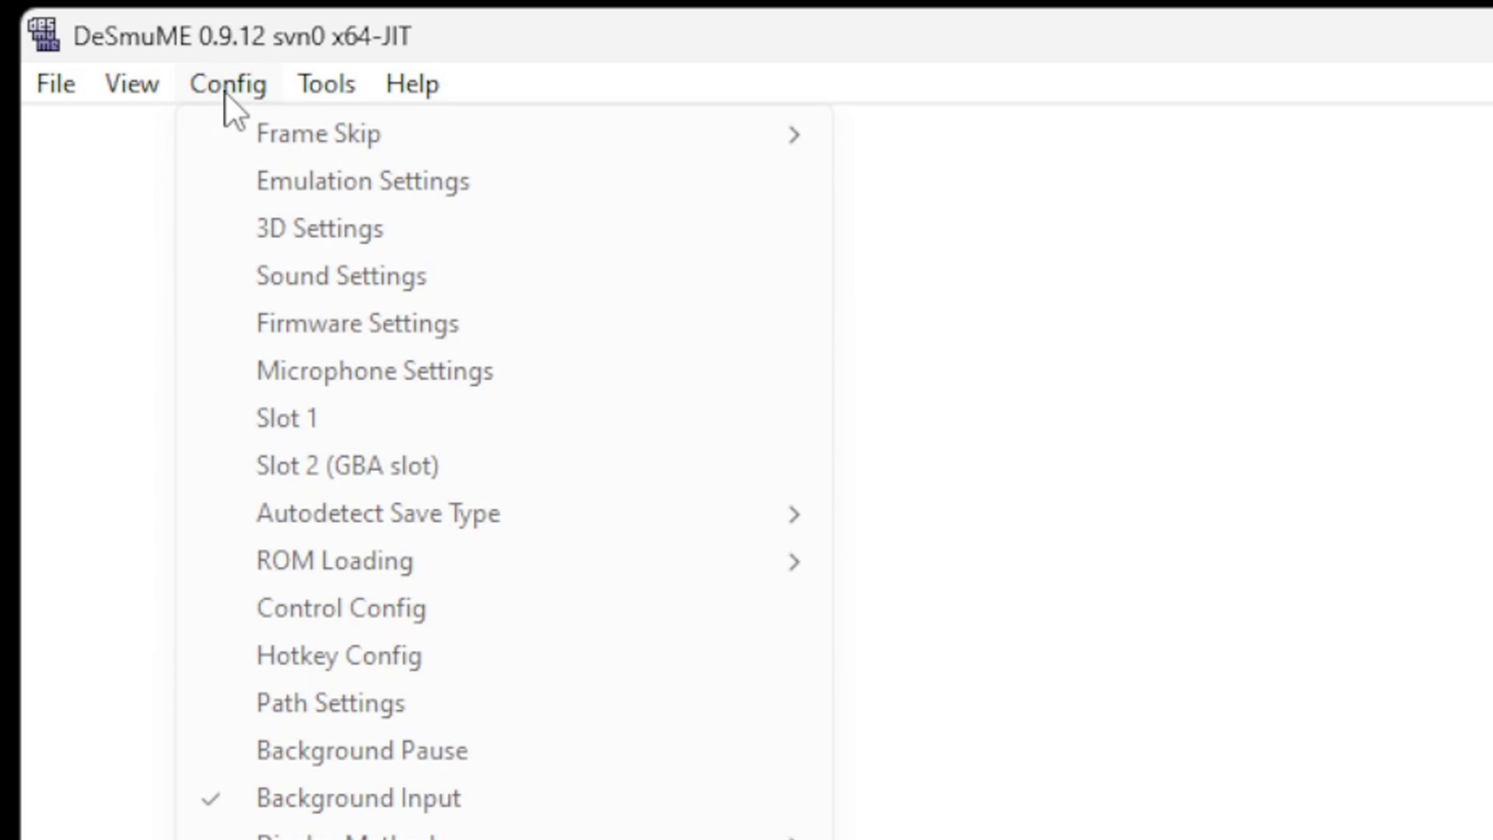
click(254, 610)
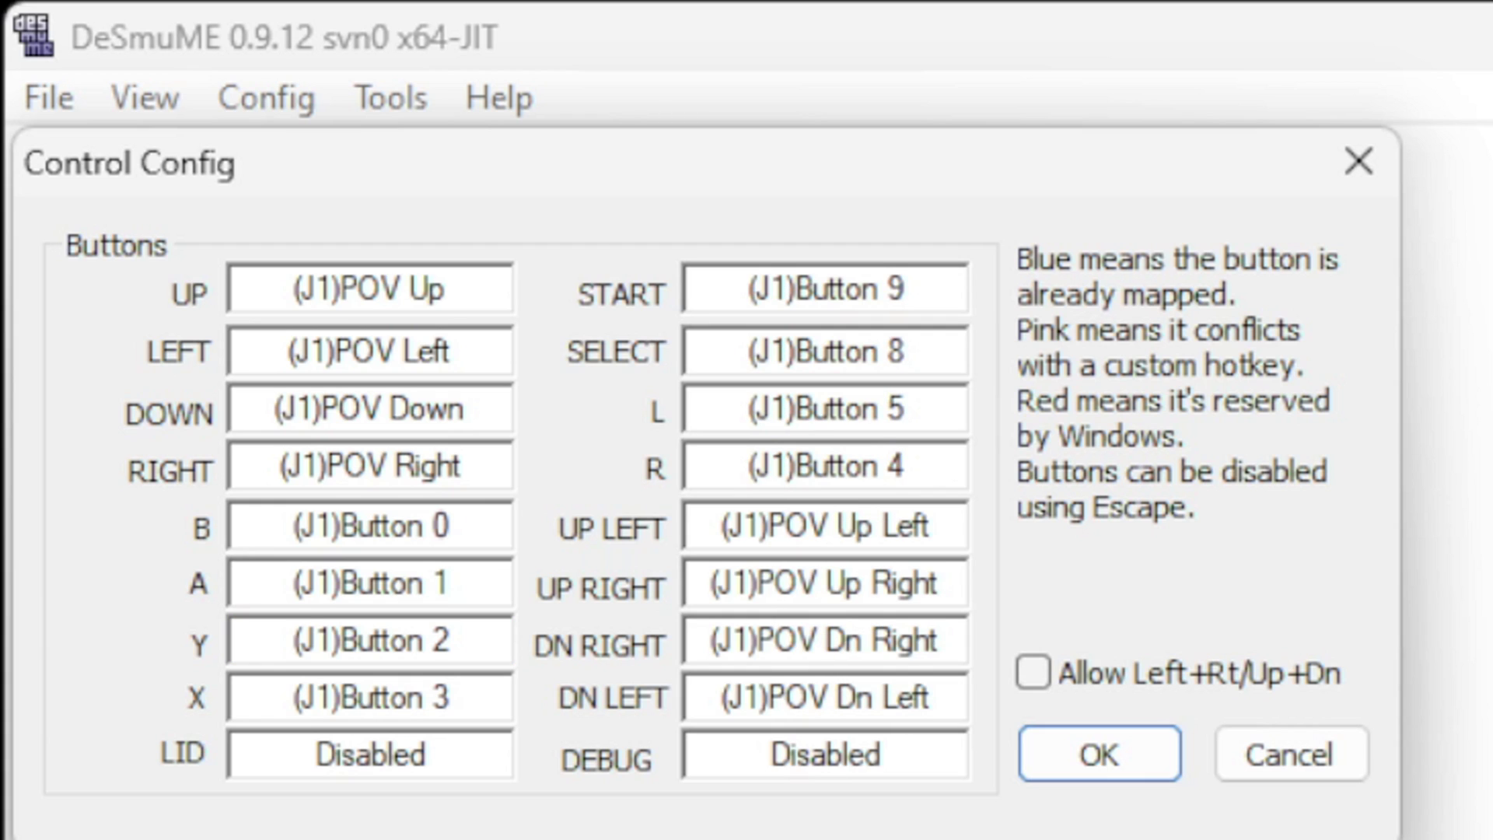
click(1131, 758)
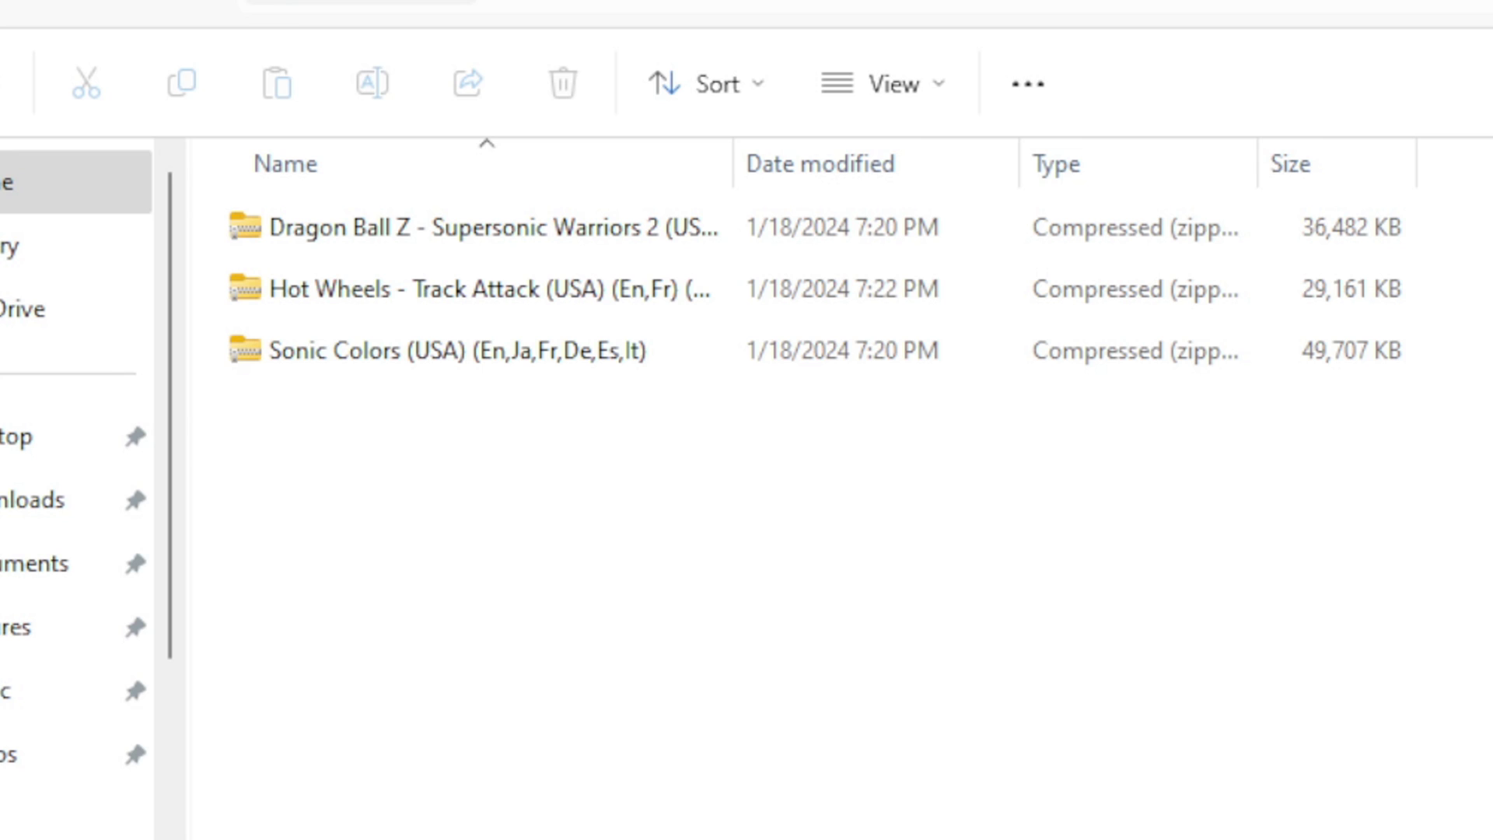
- Extract the Sonic Colors zip directly into the DS Games folder with 7-Zip and delete the original archive
right_click(388, 361)
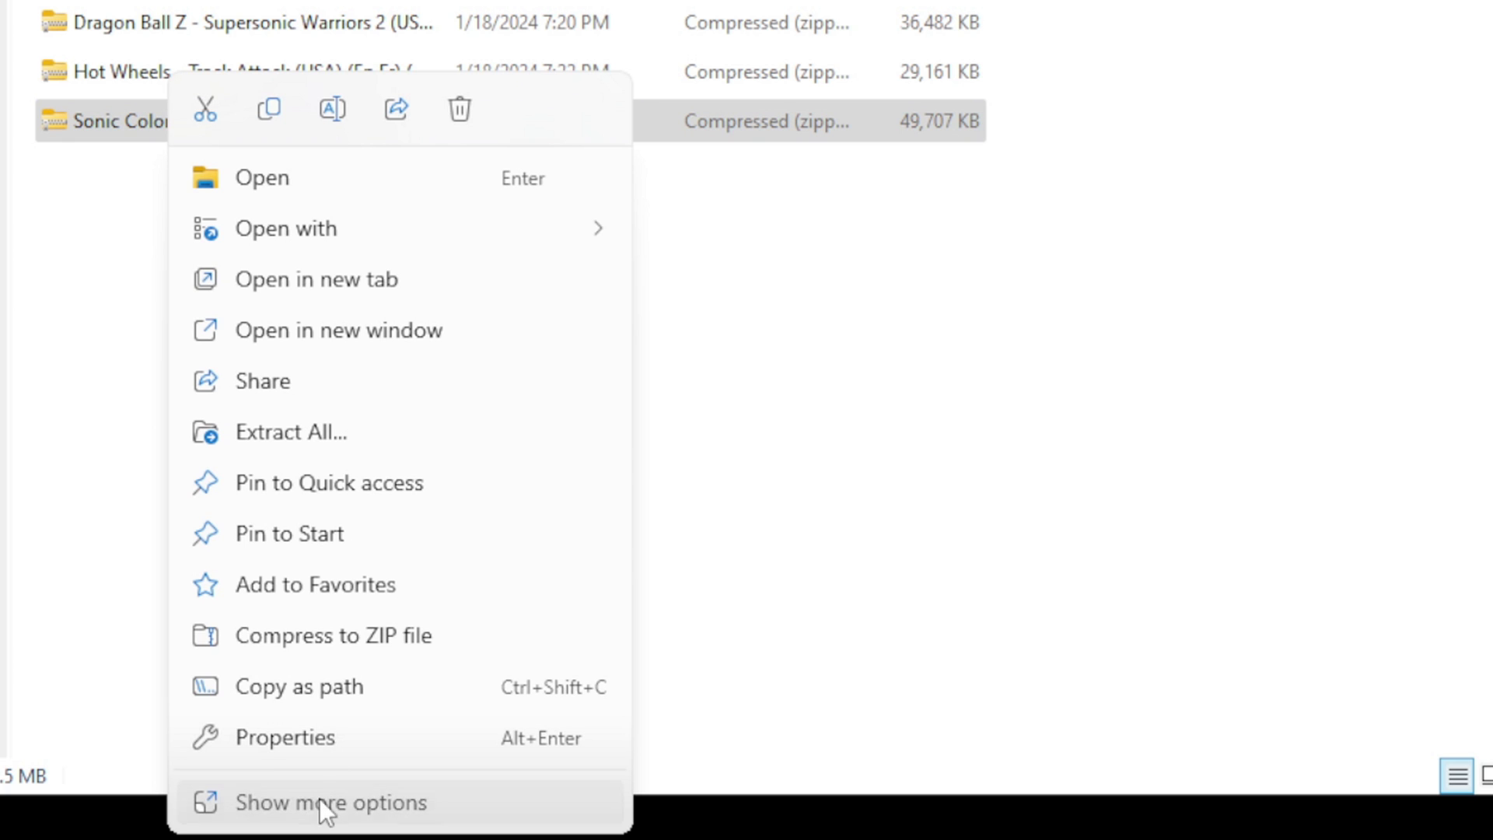
click(326, 803)
mouse_move(258, 367)
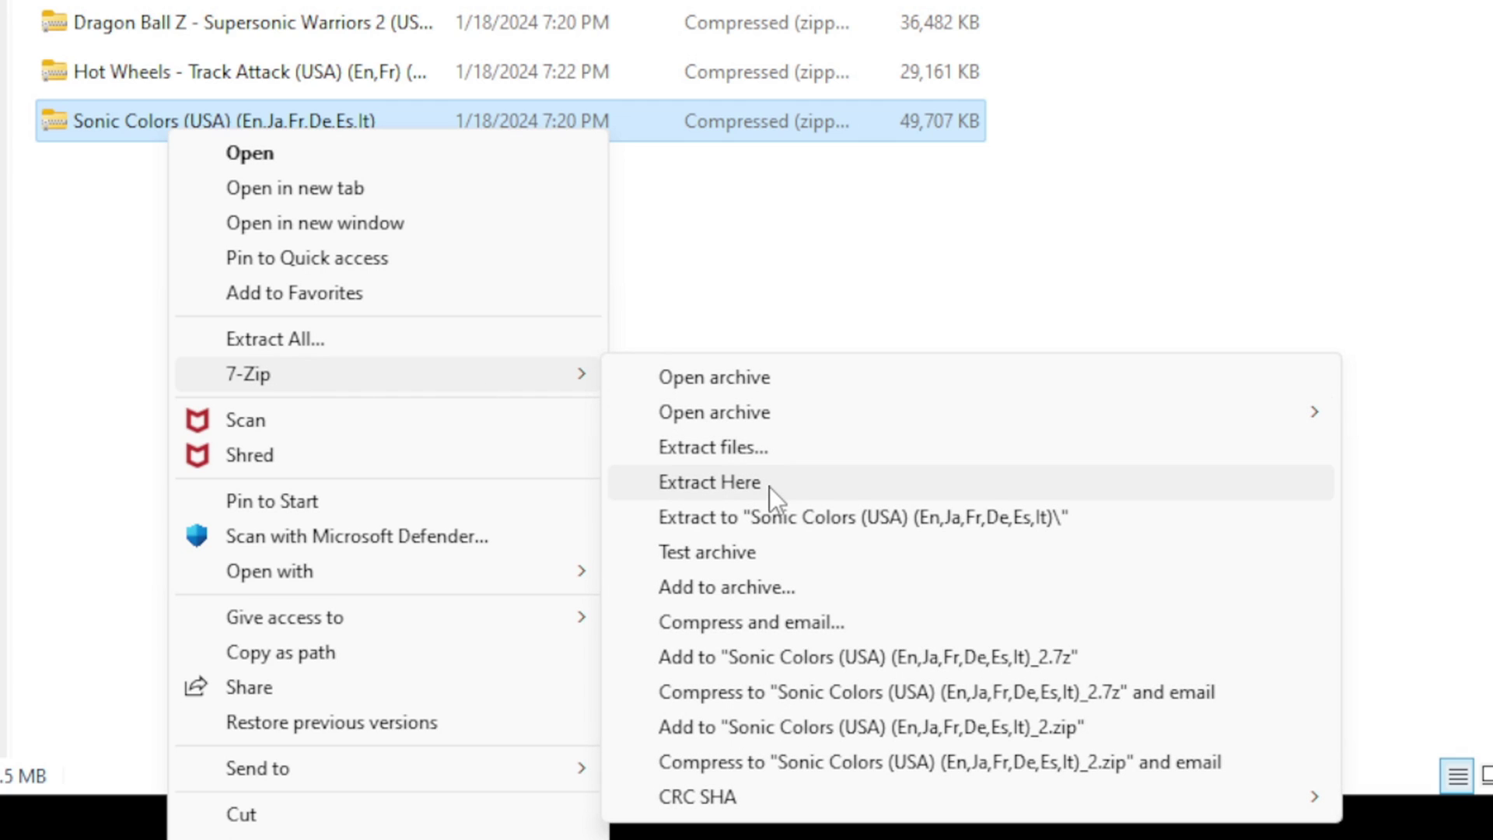
click(709, 482)
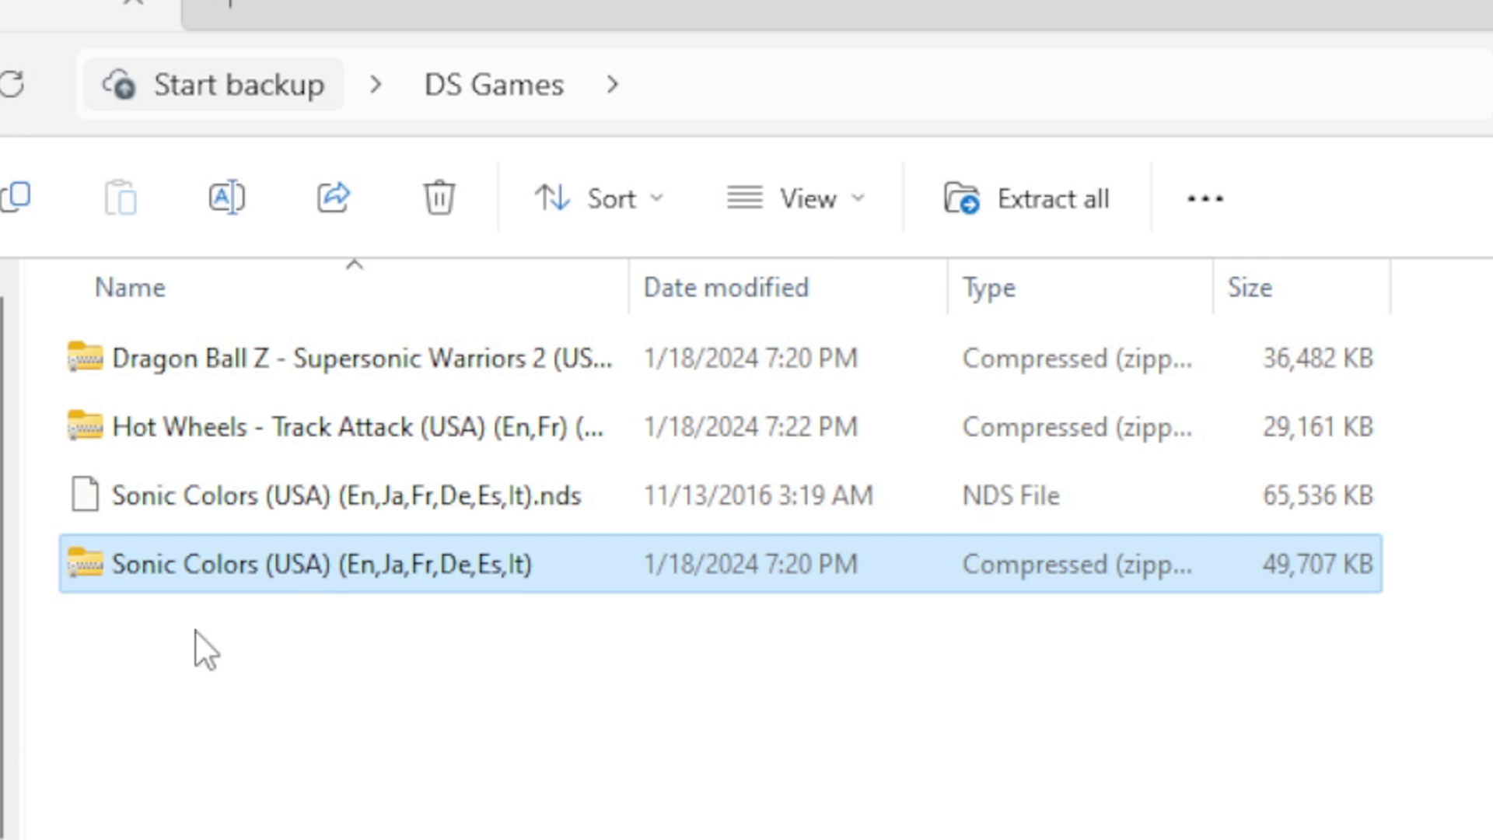
right_click(190, 570)
click(595, 479)
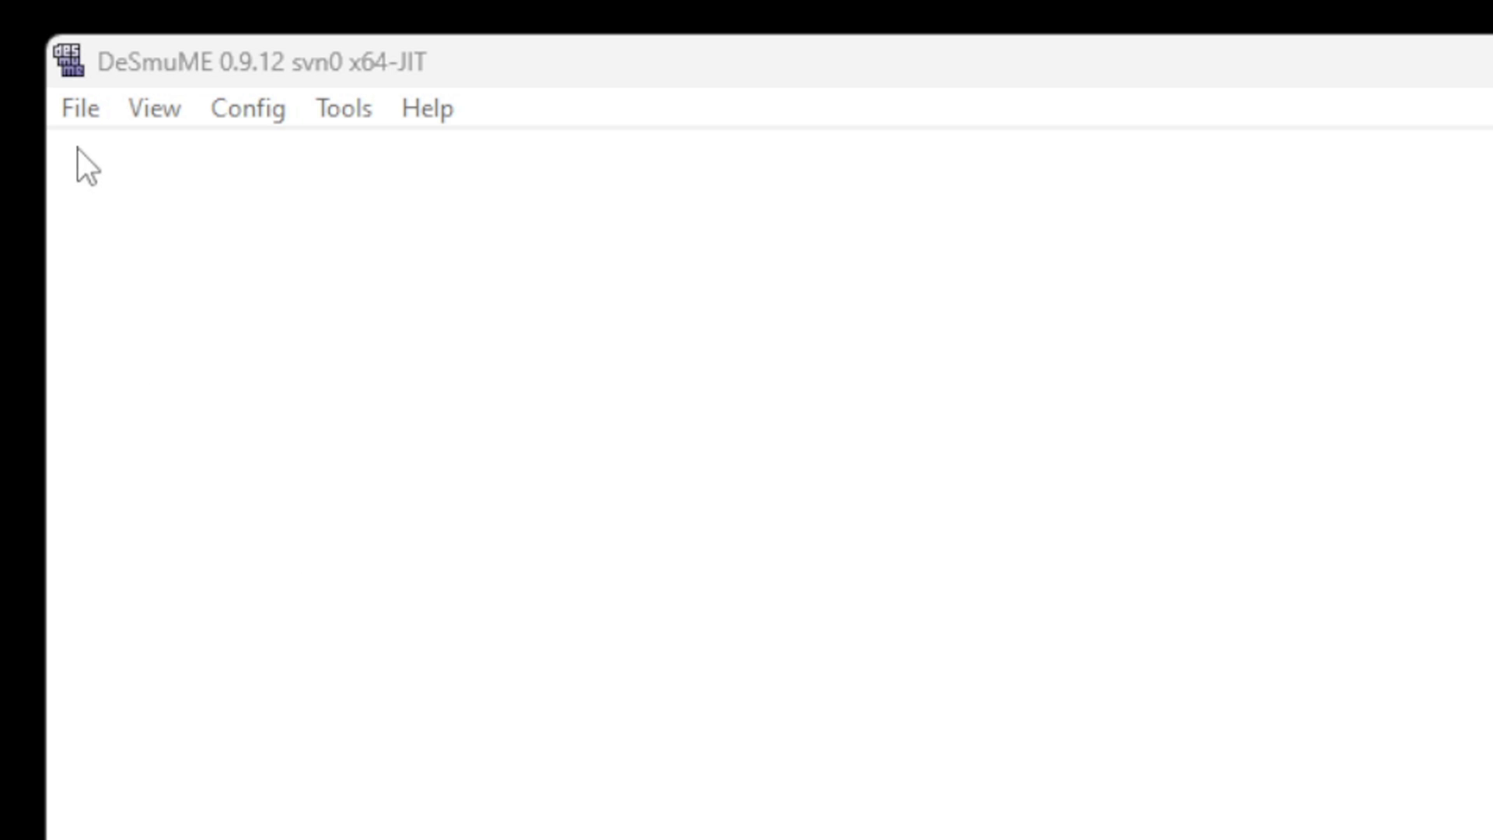
- Load the Sonic Colors .nds ROM from the DS Games folder on the Desktop in DeSmuME
click(82, 109)
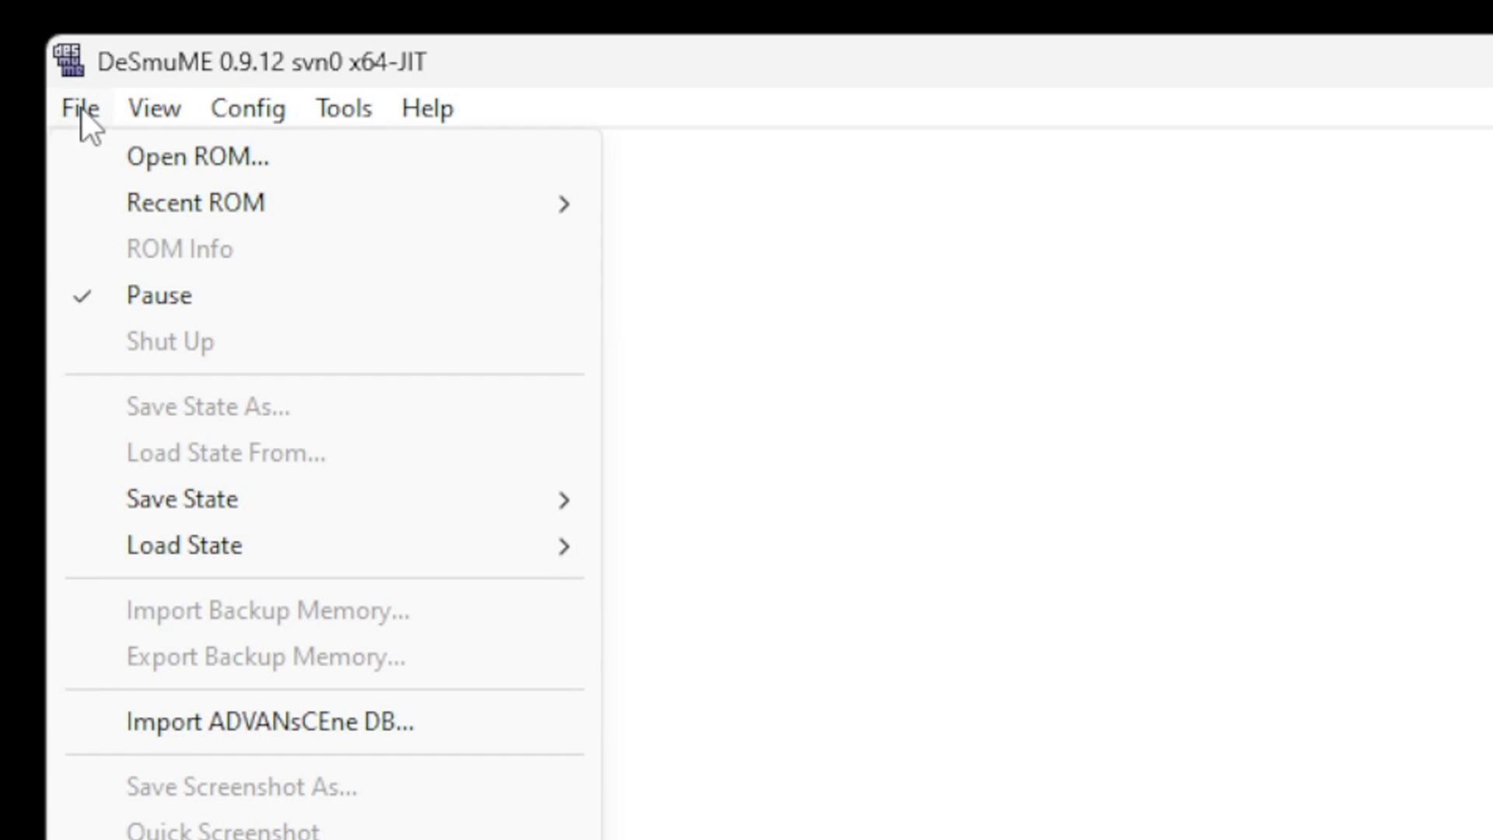
click(101, 166)
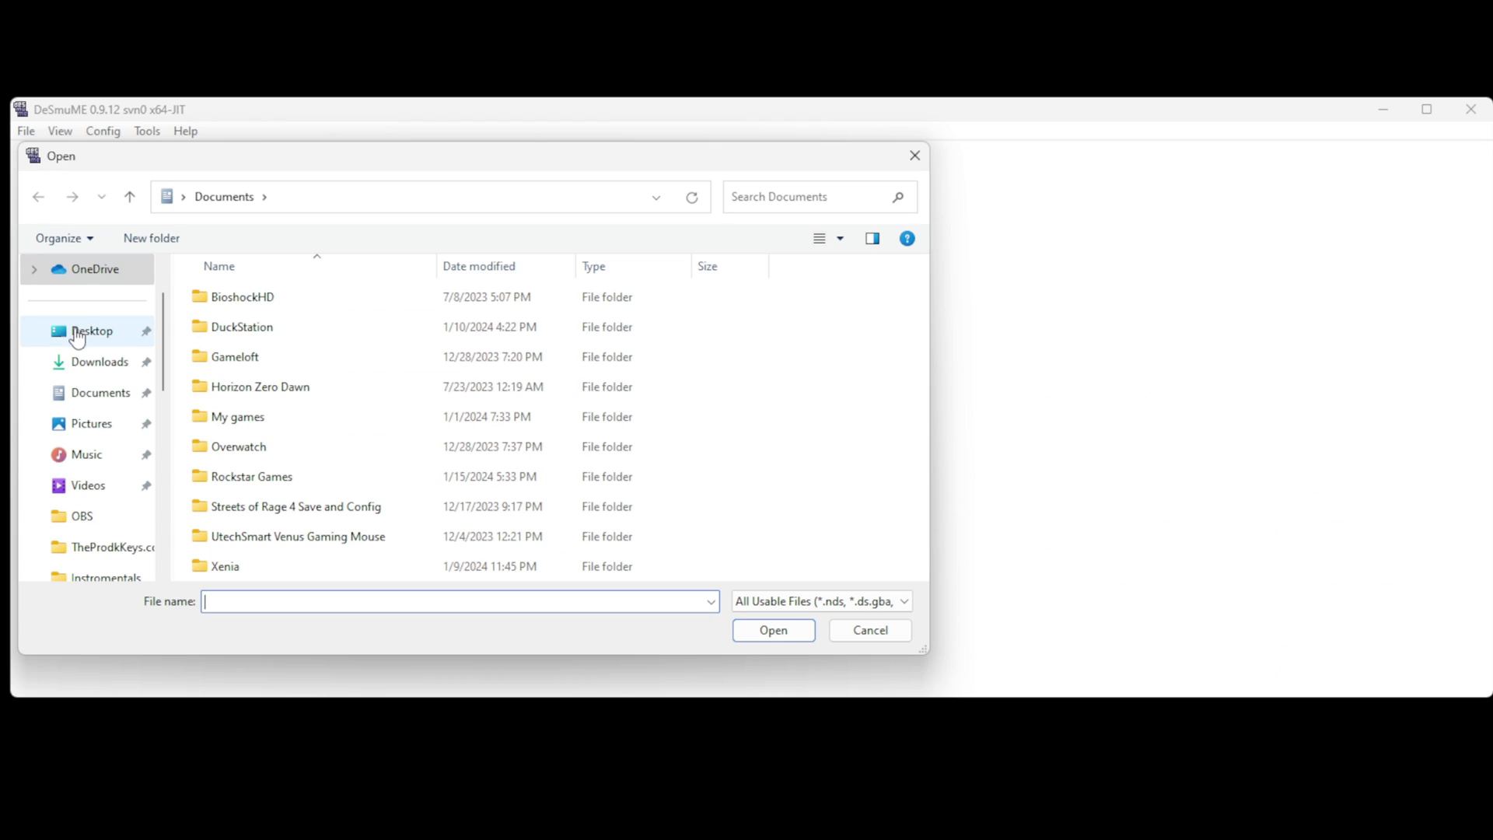
click(197, 550)
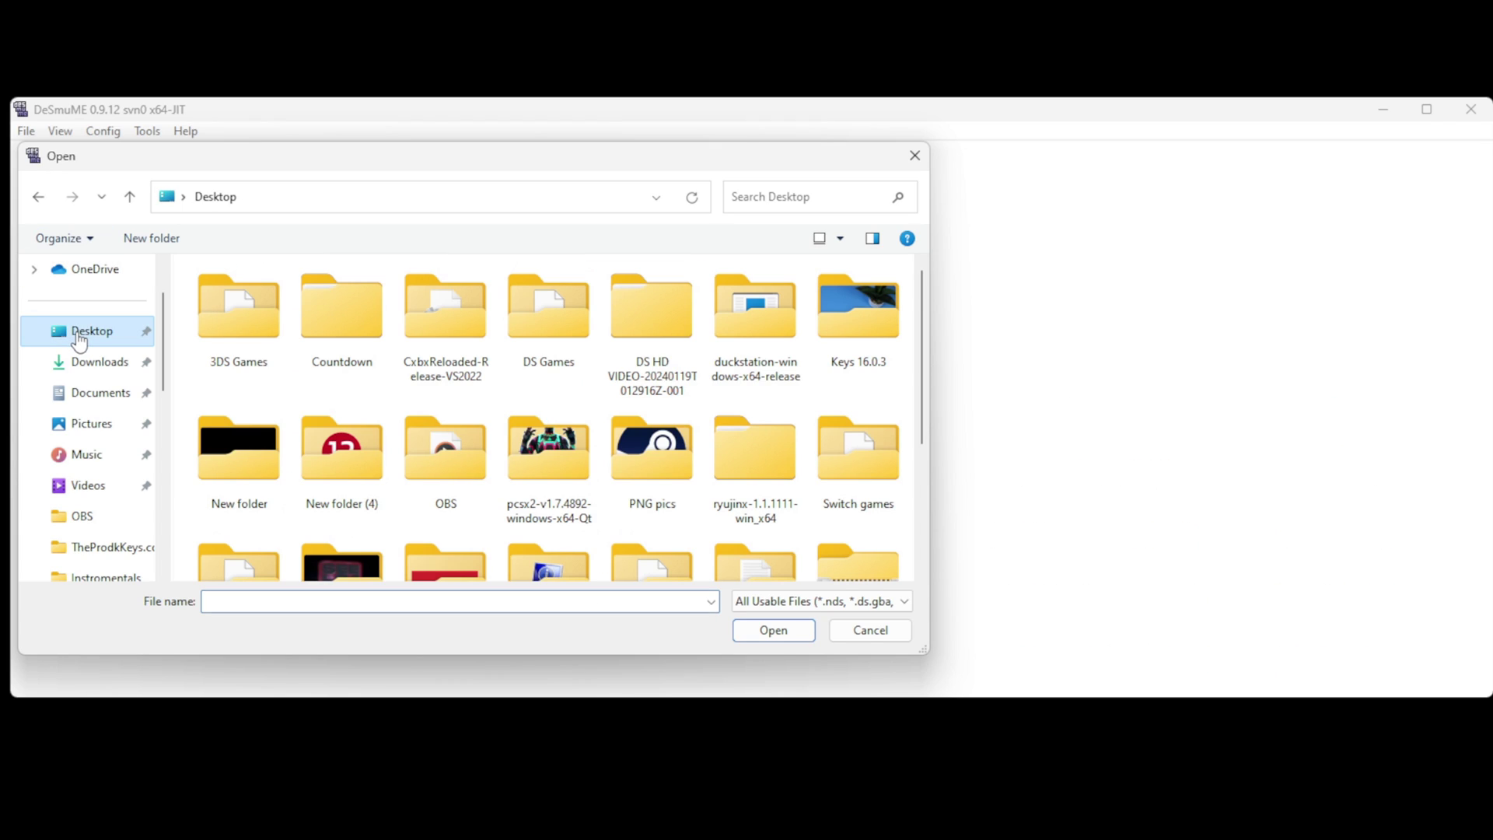
double_click(579, 324)
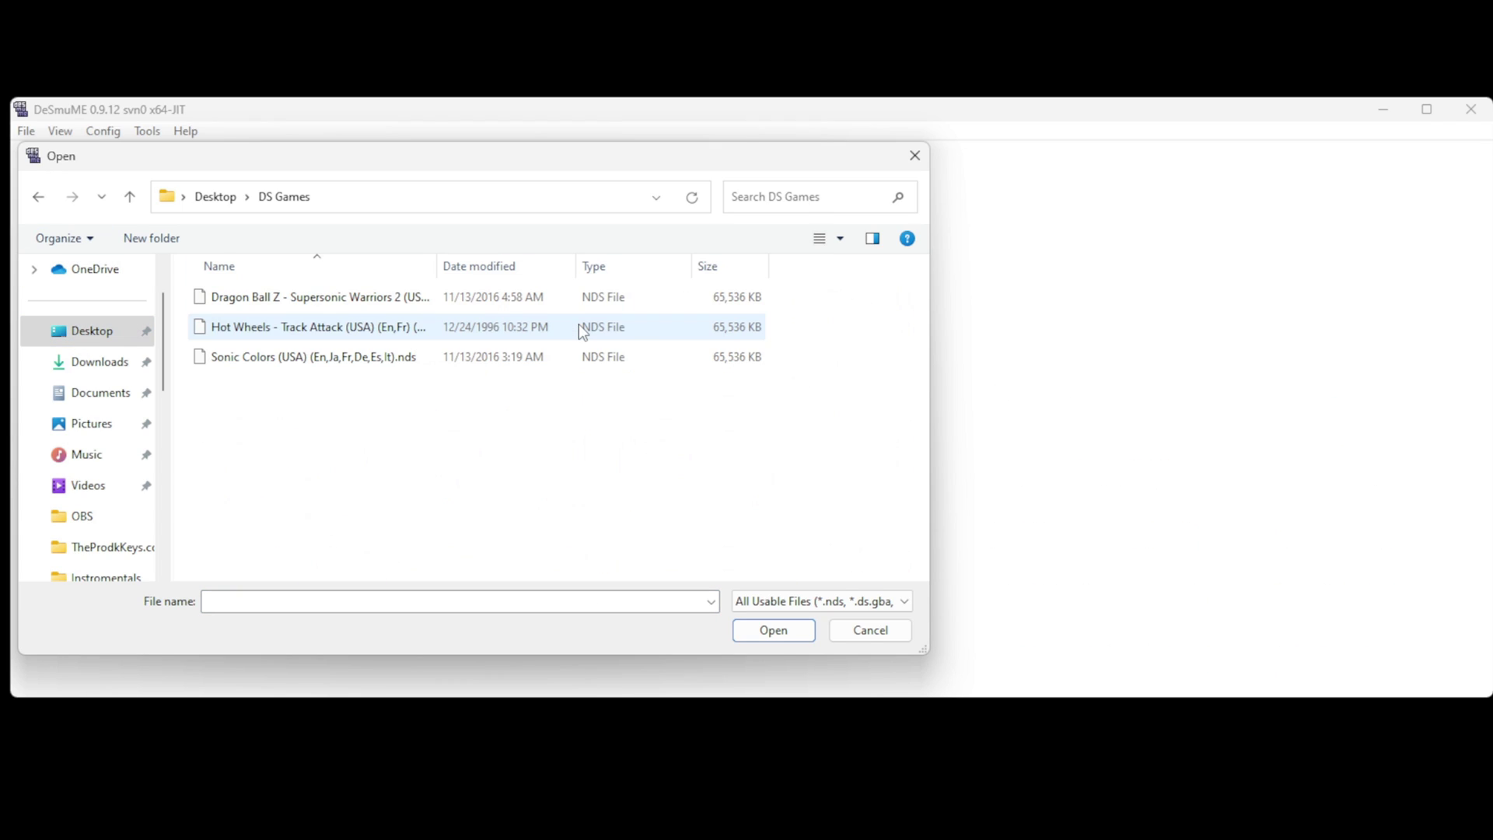
double_click(227, 356)
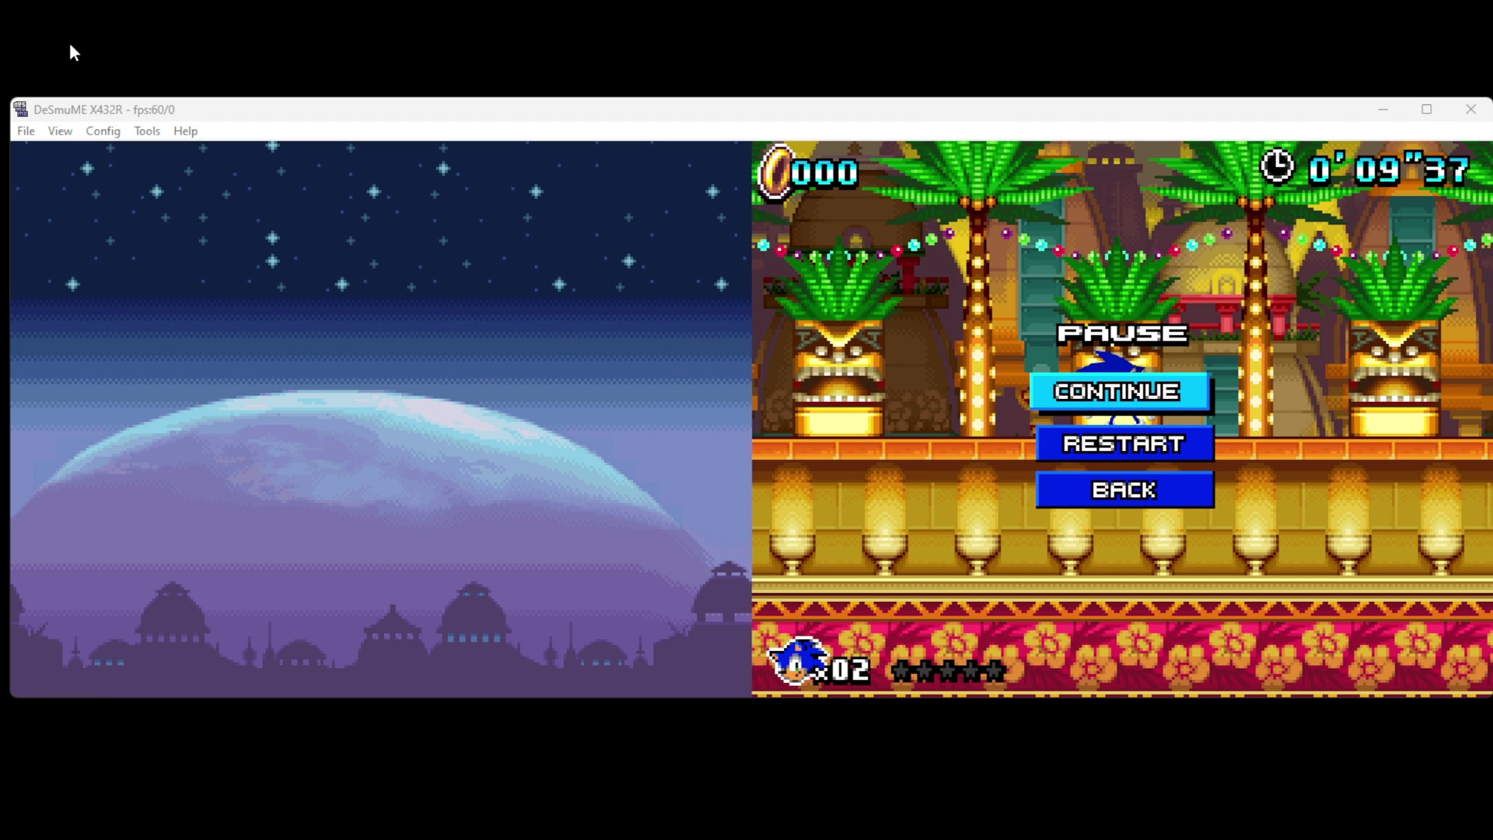
- Try the Vertical LCDs layout for the running game and switch the layout to One LCD
click(62, 133)
mouse_move(76, 153)
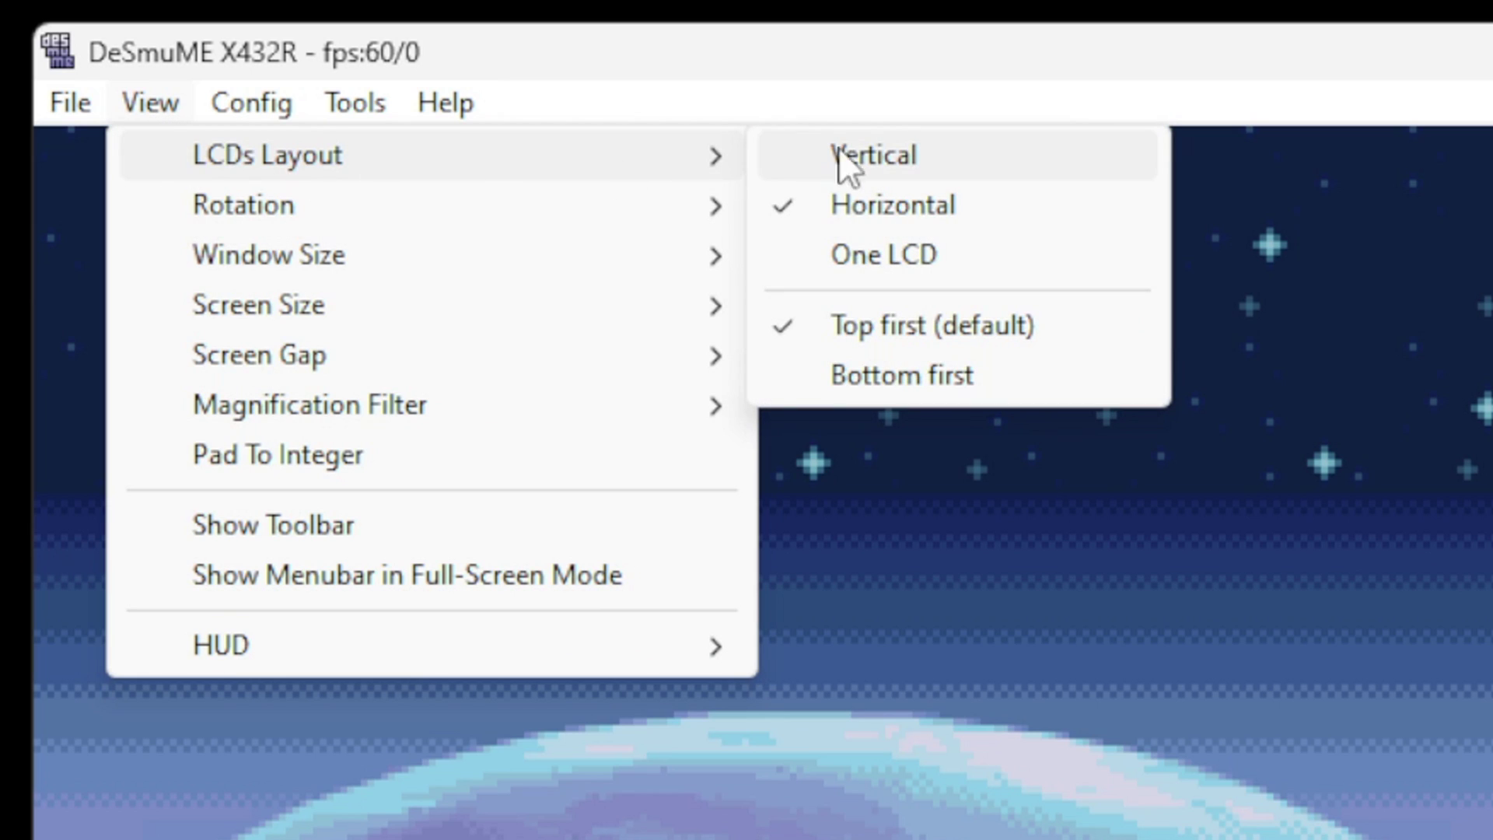
click(956, 157)
click(149, 103)
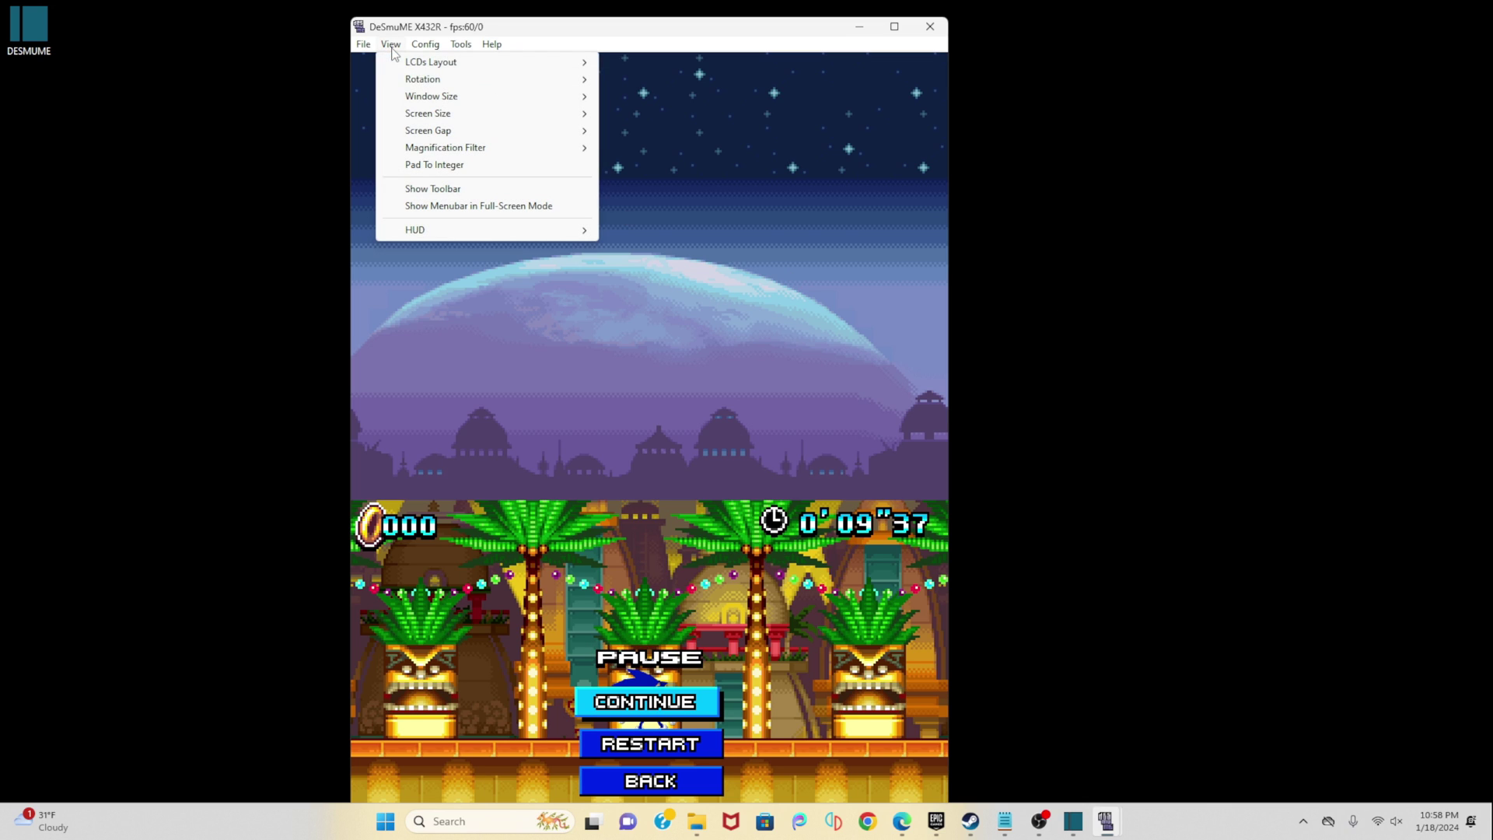
mouse_move(201, 175)
click(642, 95)
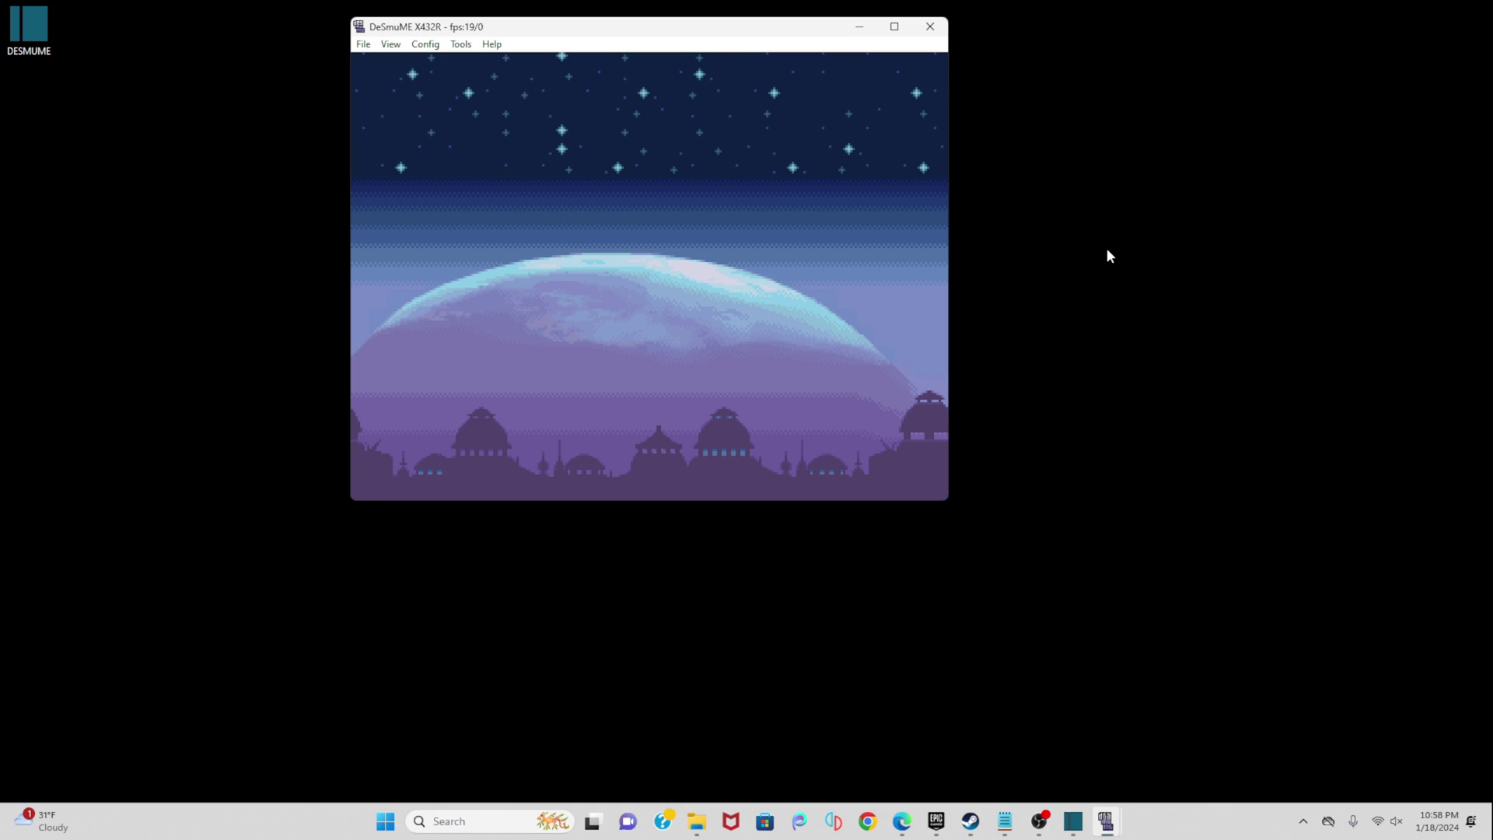
- Switch the LCDs layout to Horizontal so both DS screens sit side by side
click(390, 44)
mouse_move(423, 63)
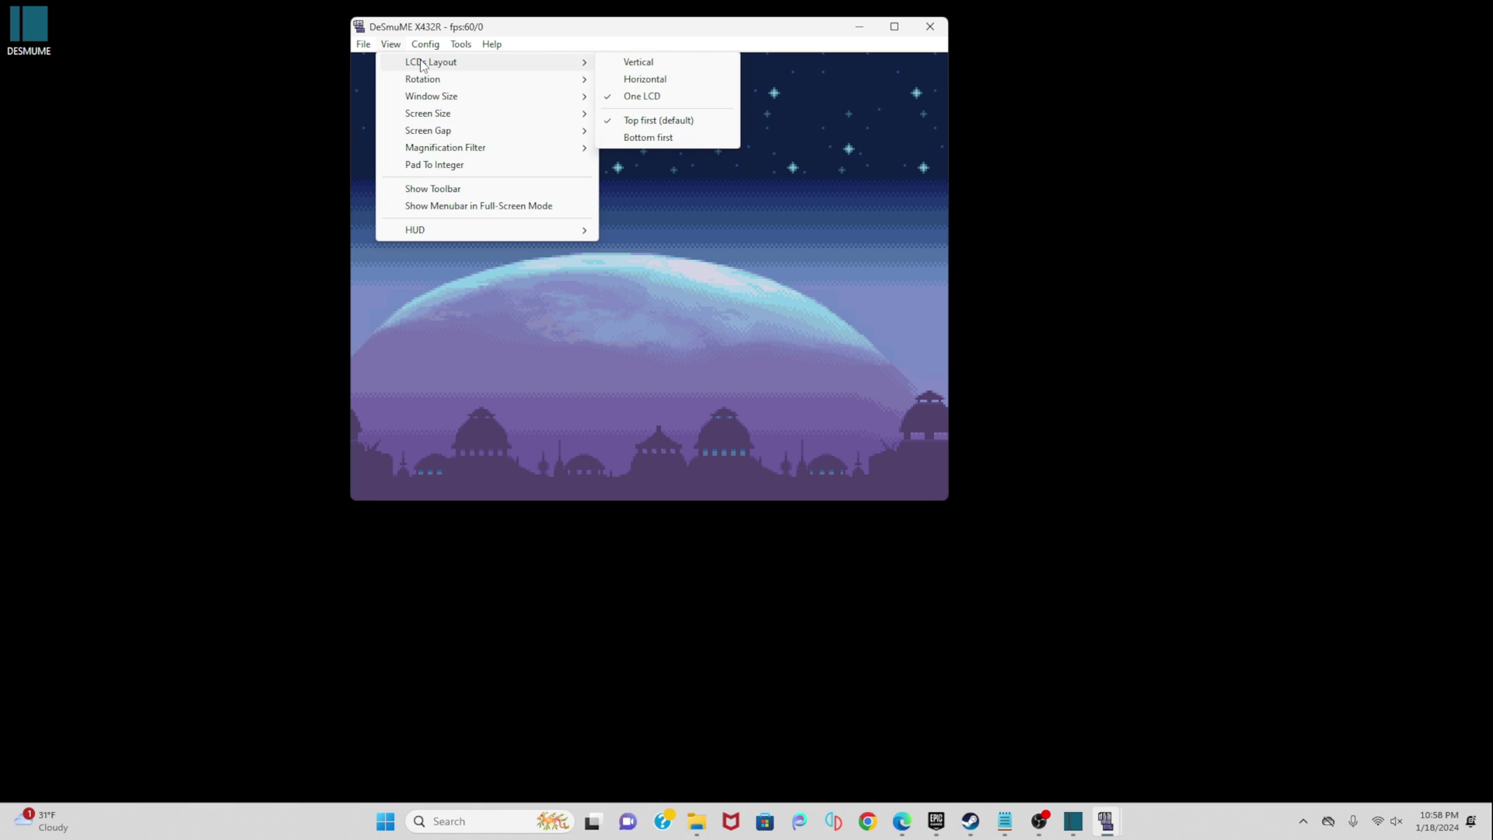
click(633, 79)
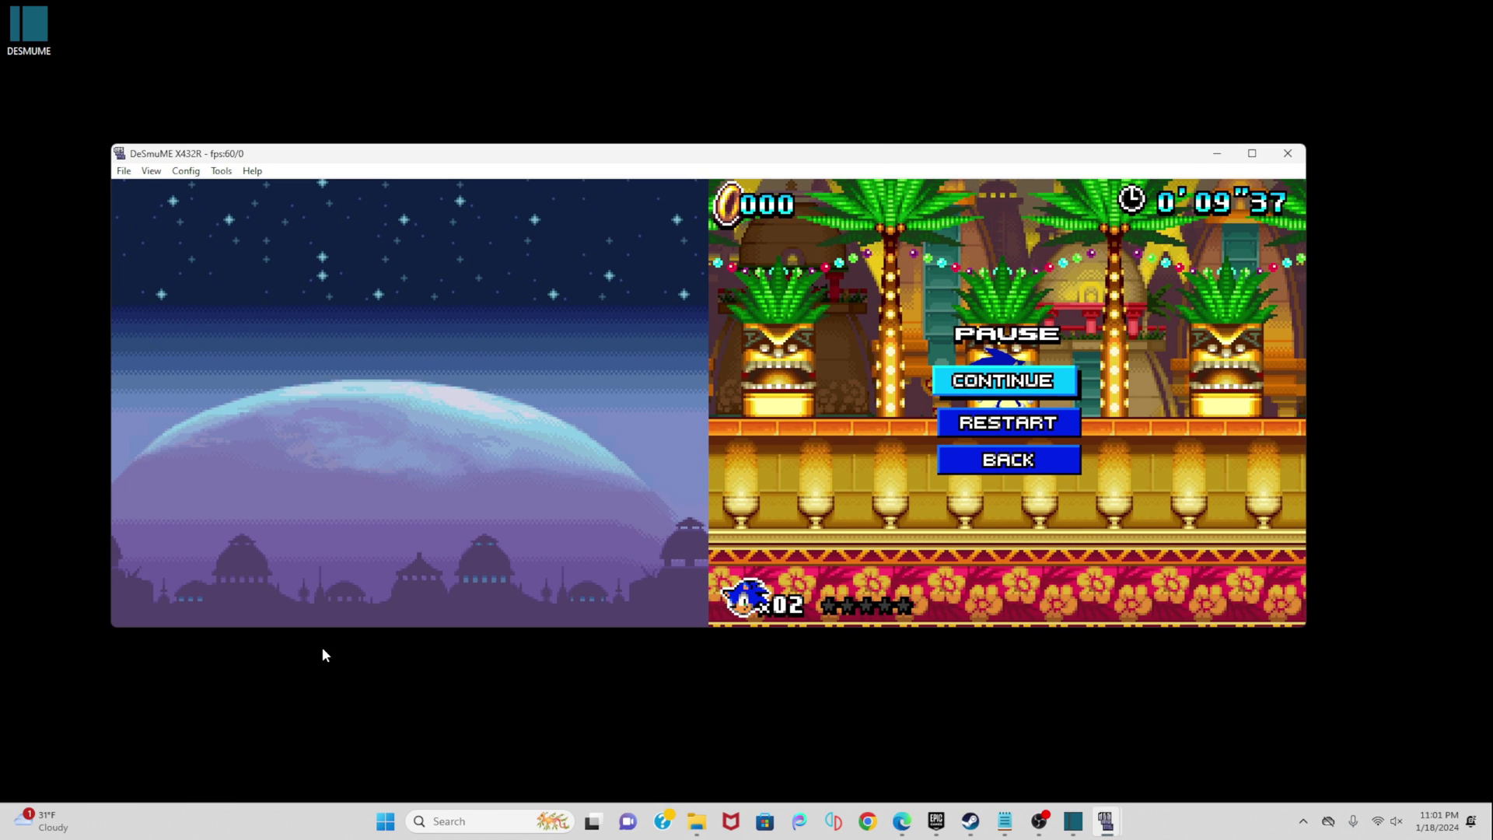
- Set the screen size ratio to 50% : 100% and maximize the emulator window
click(151, 172)
mouse_move(155, 243)
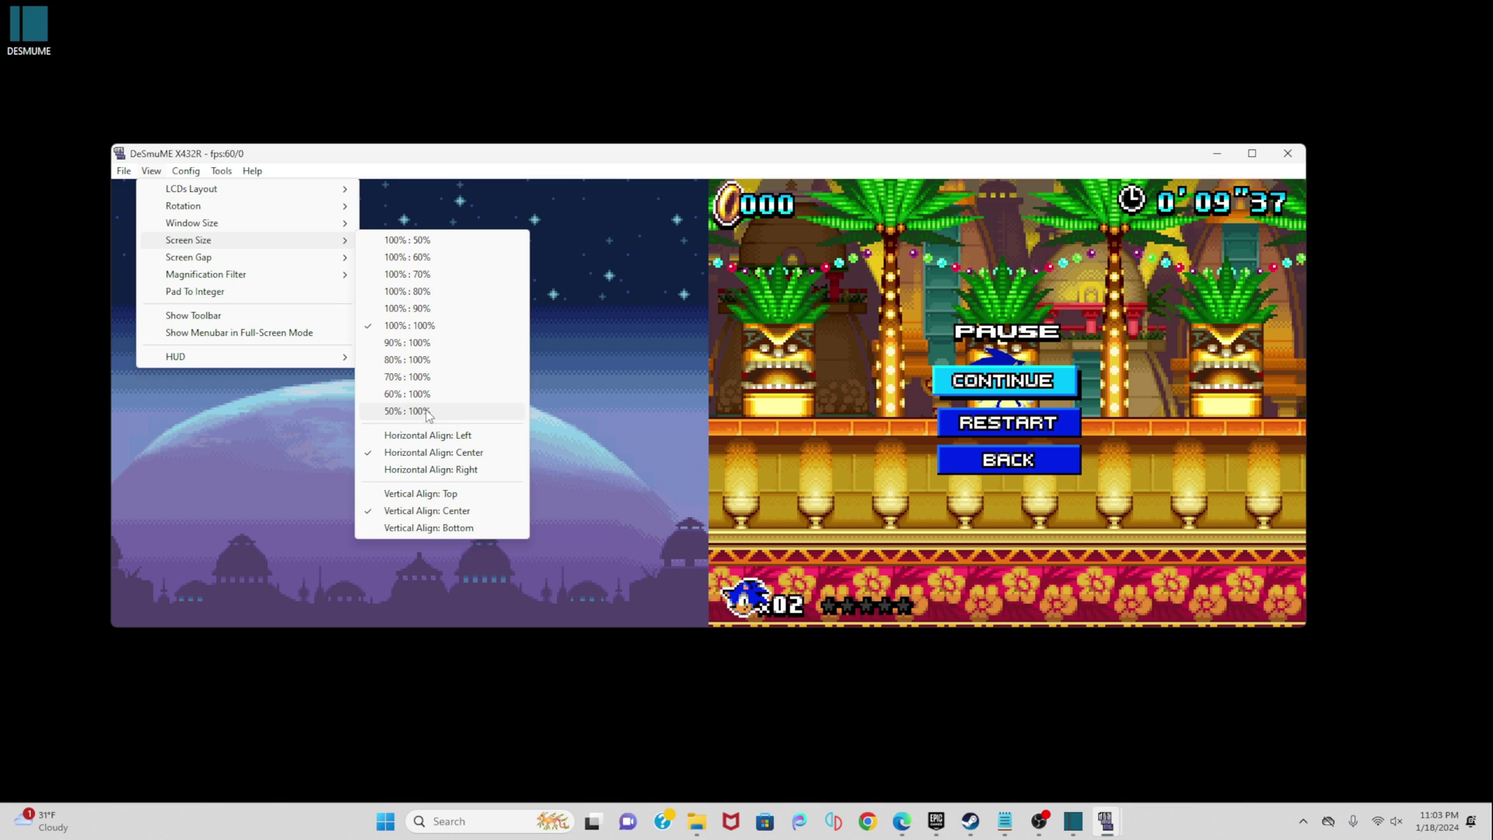
click(858, 682)
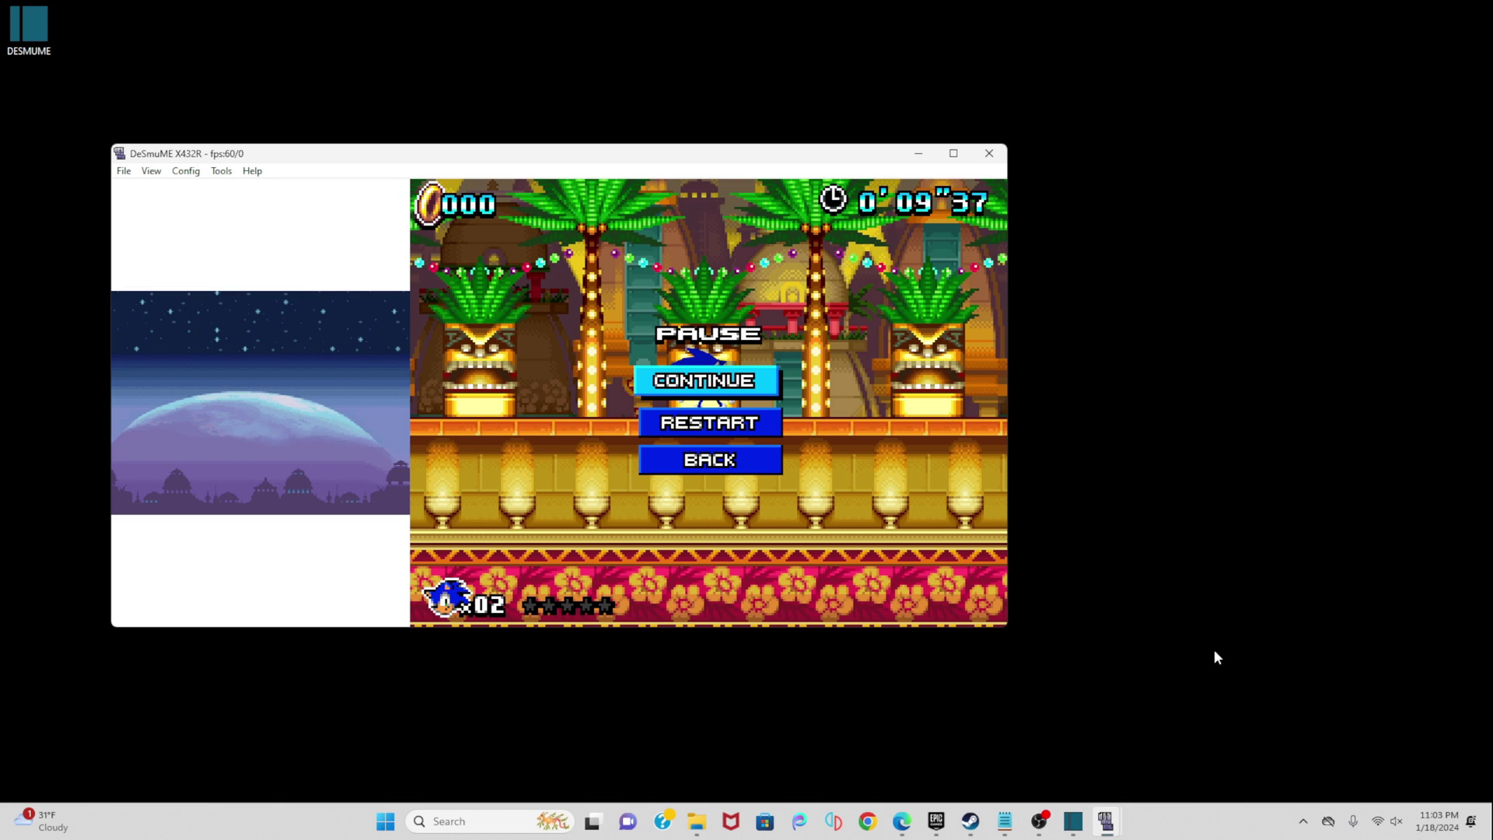
click(954, 153)
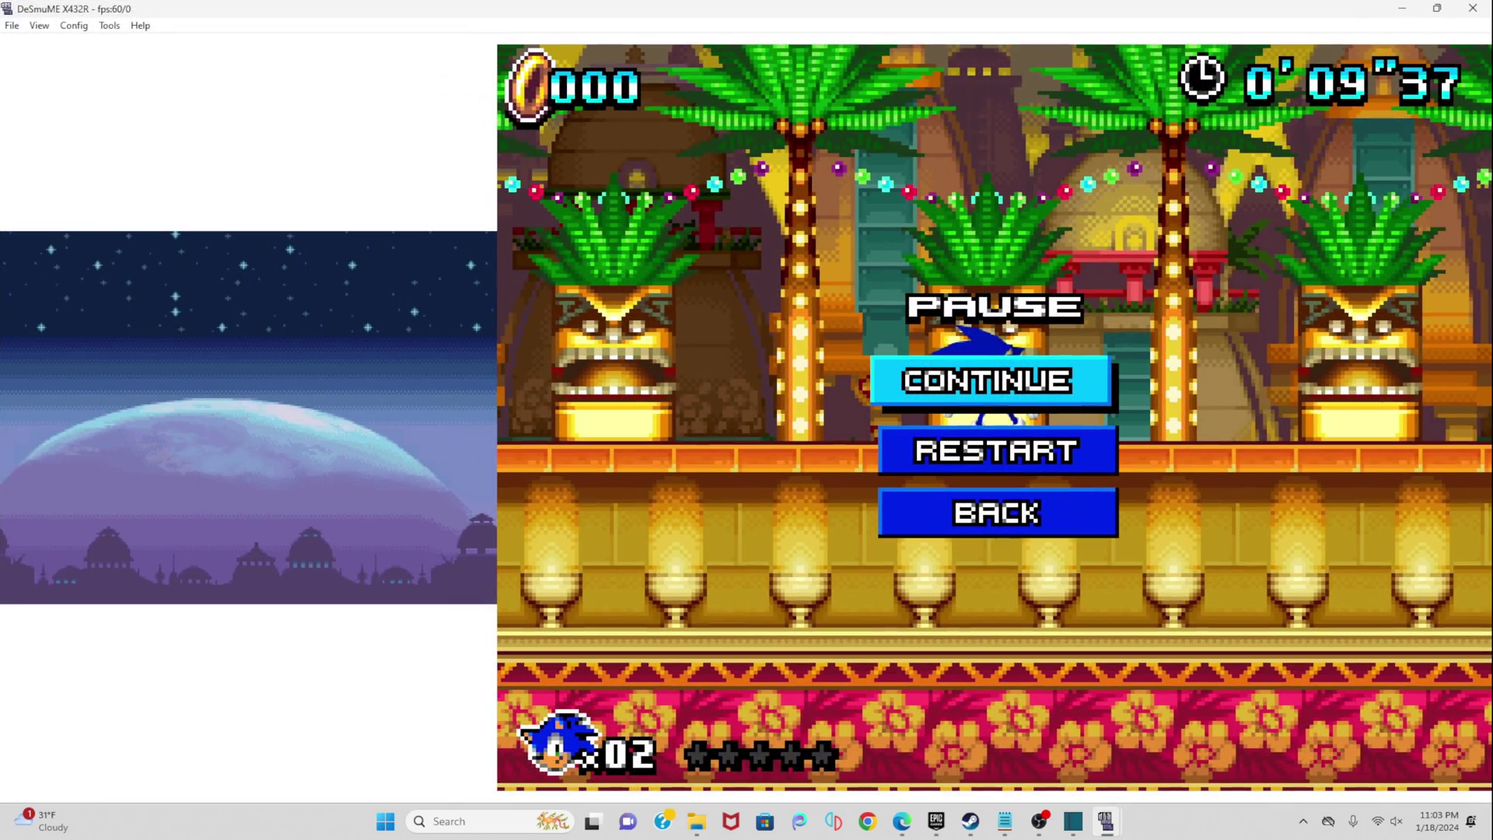
- Continue the paused Sonic Colors level and run and jump rightward through the stage
key(Return)
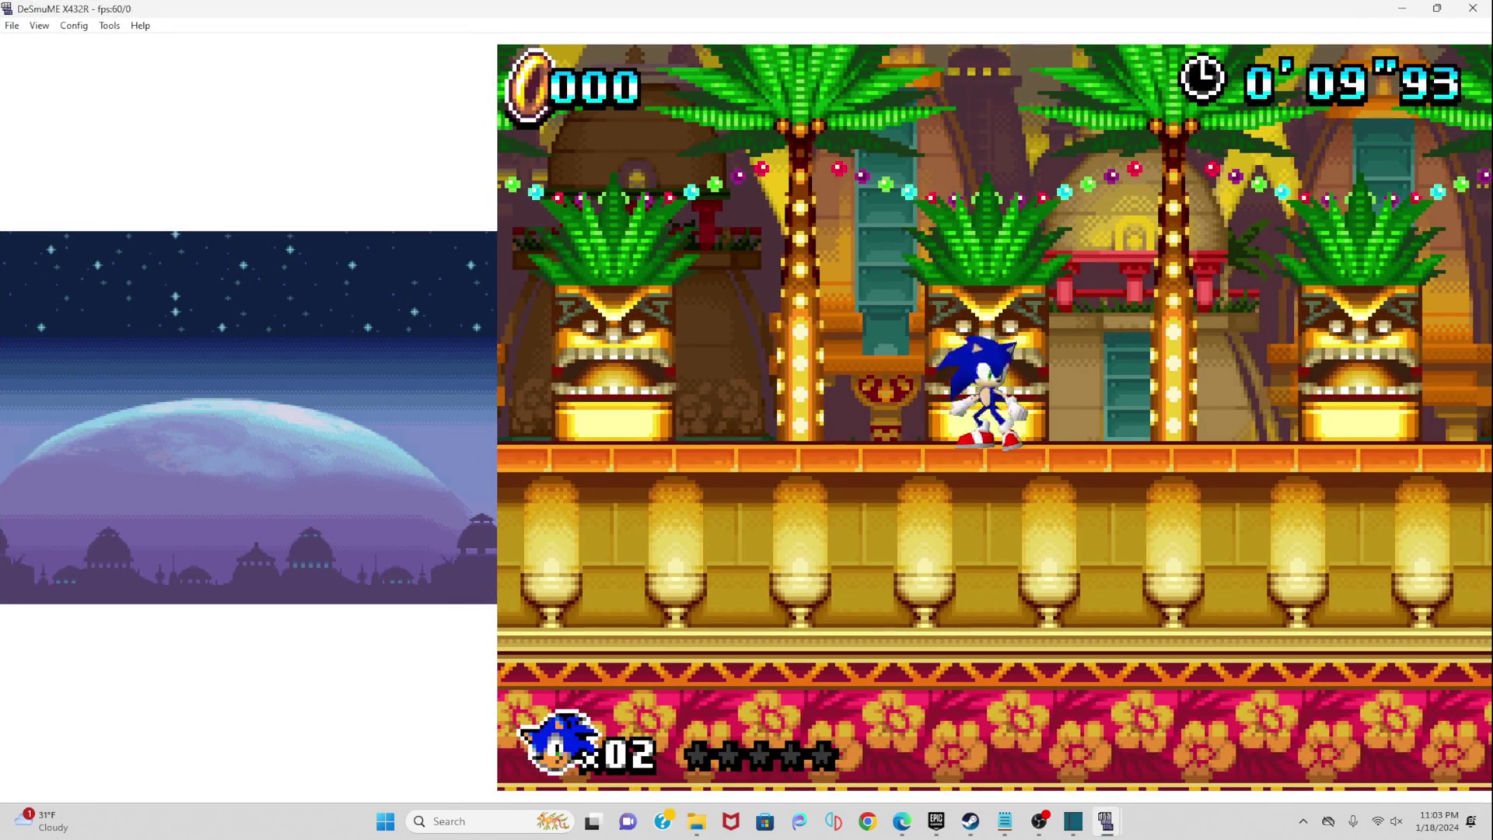
key(Right)
key(x)
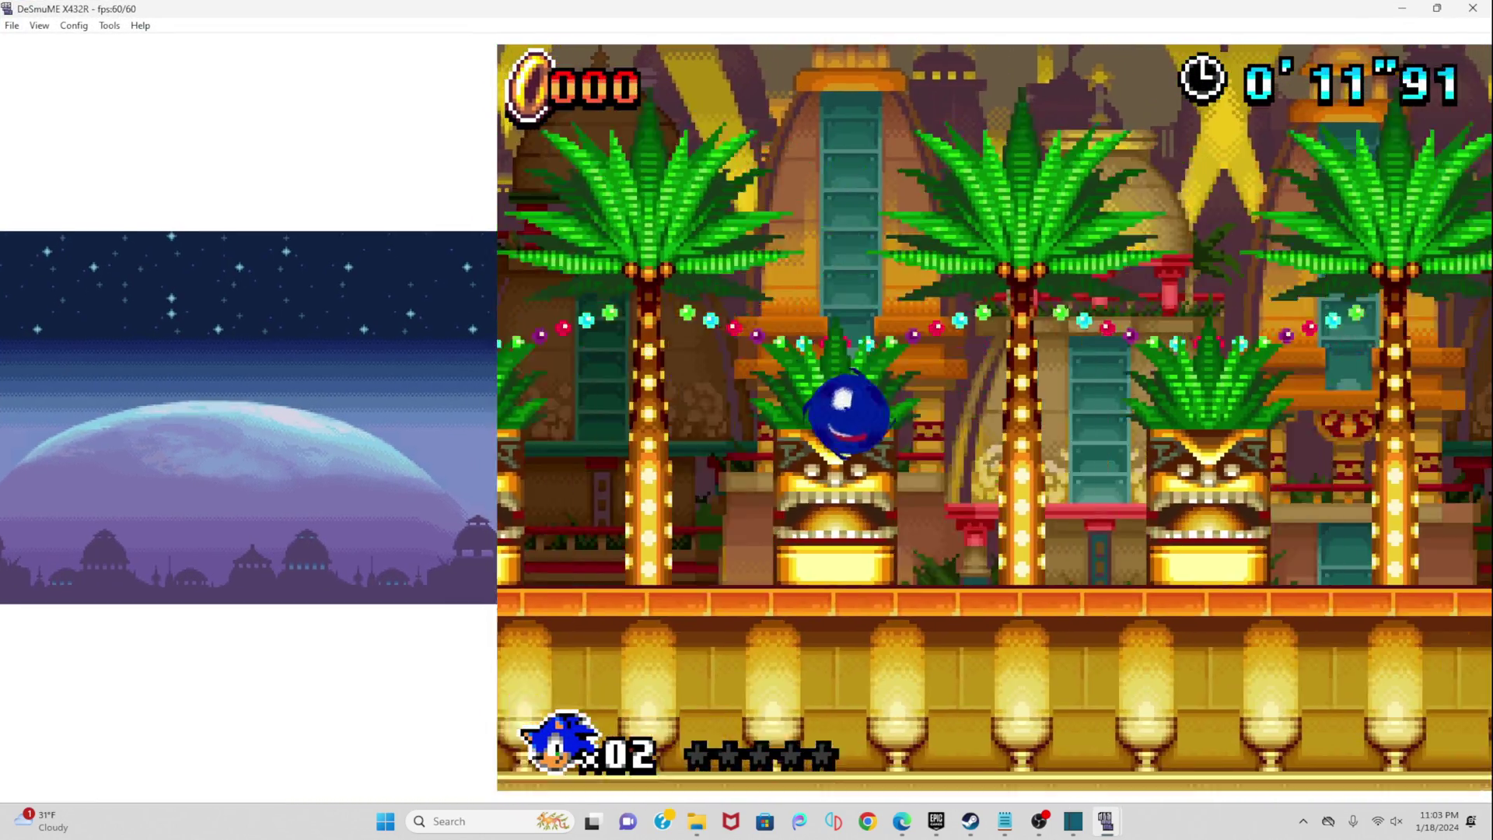
key(x)
key(x)
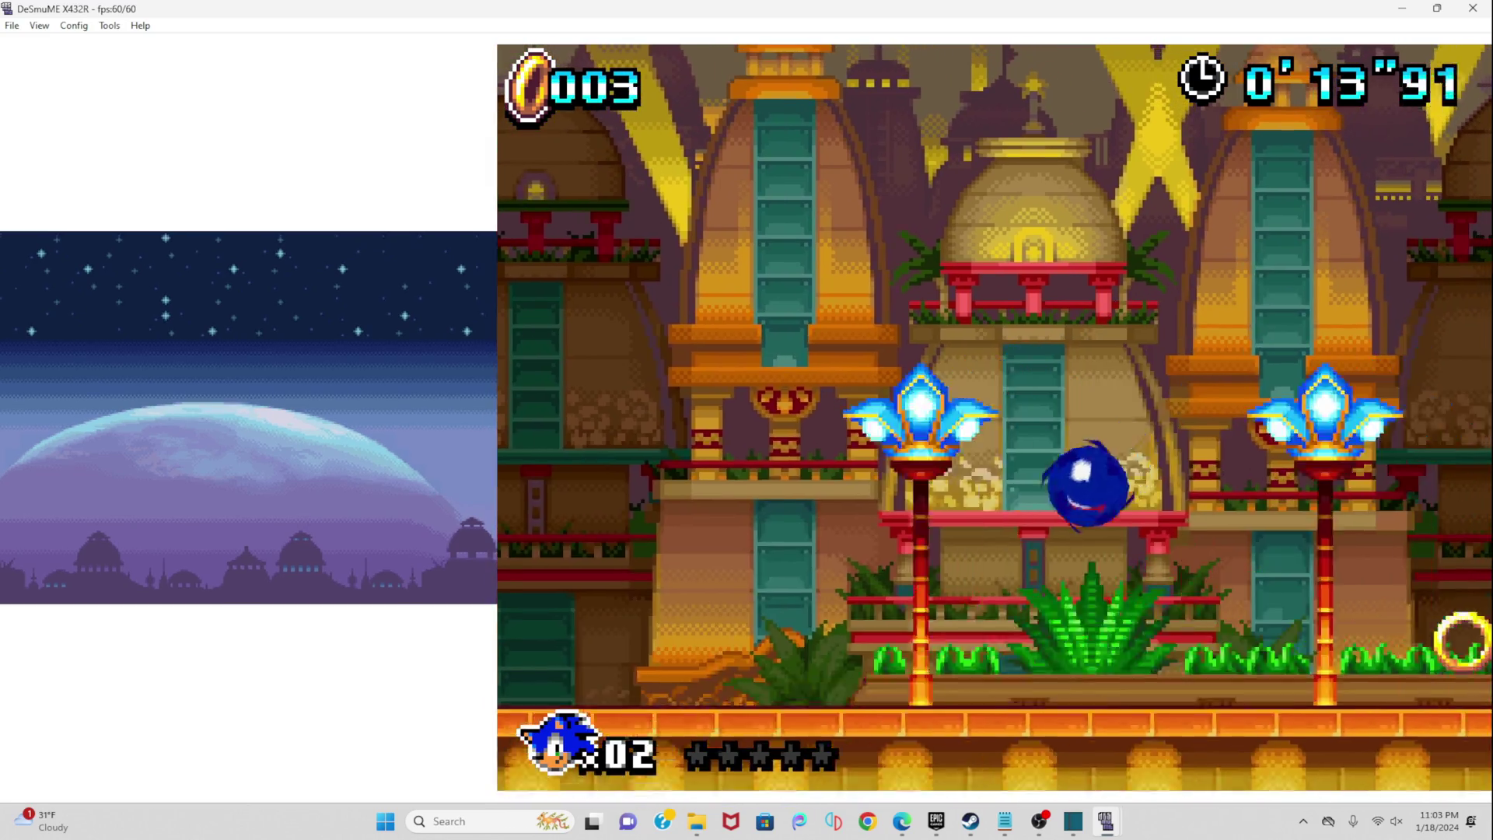
key(x)
key(x)
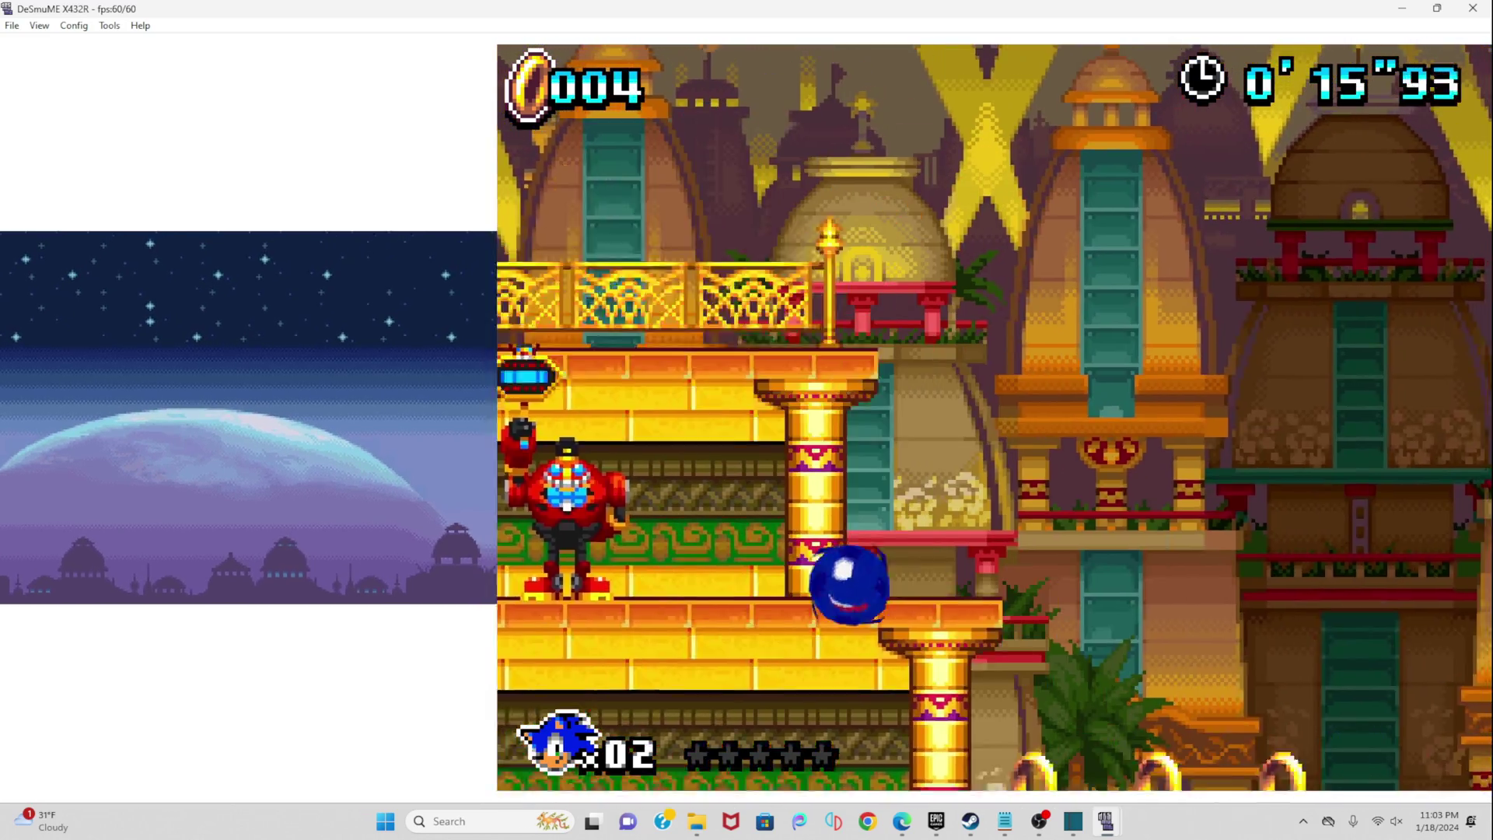
key(Right)
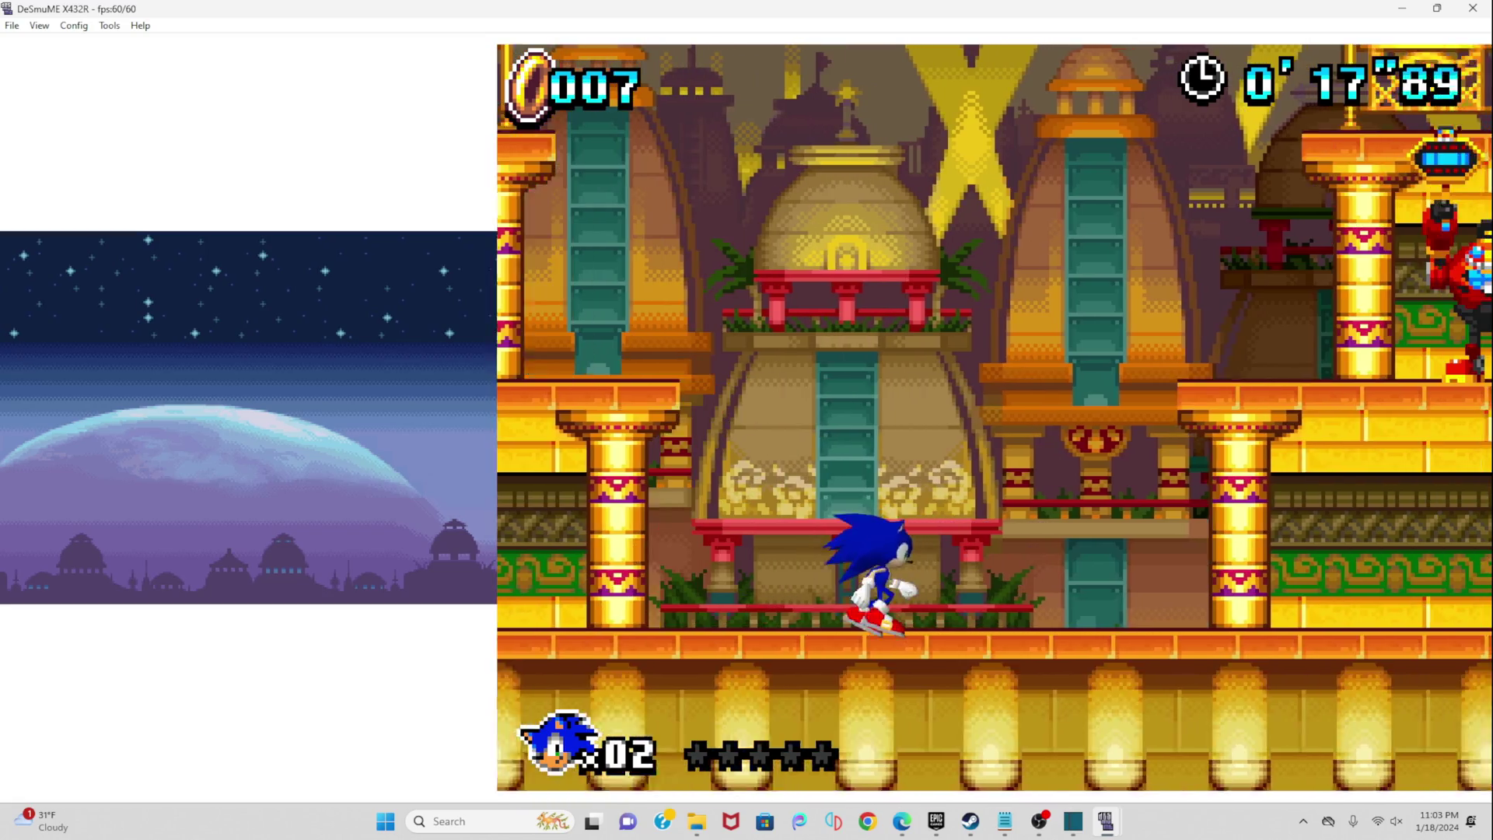
key(x)
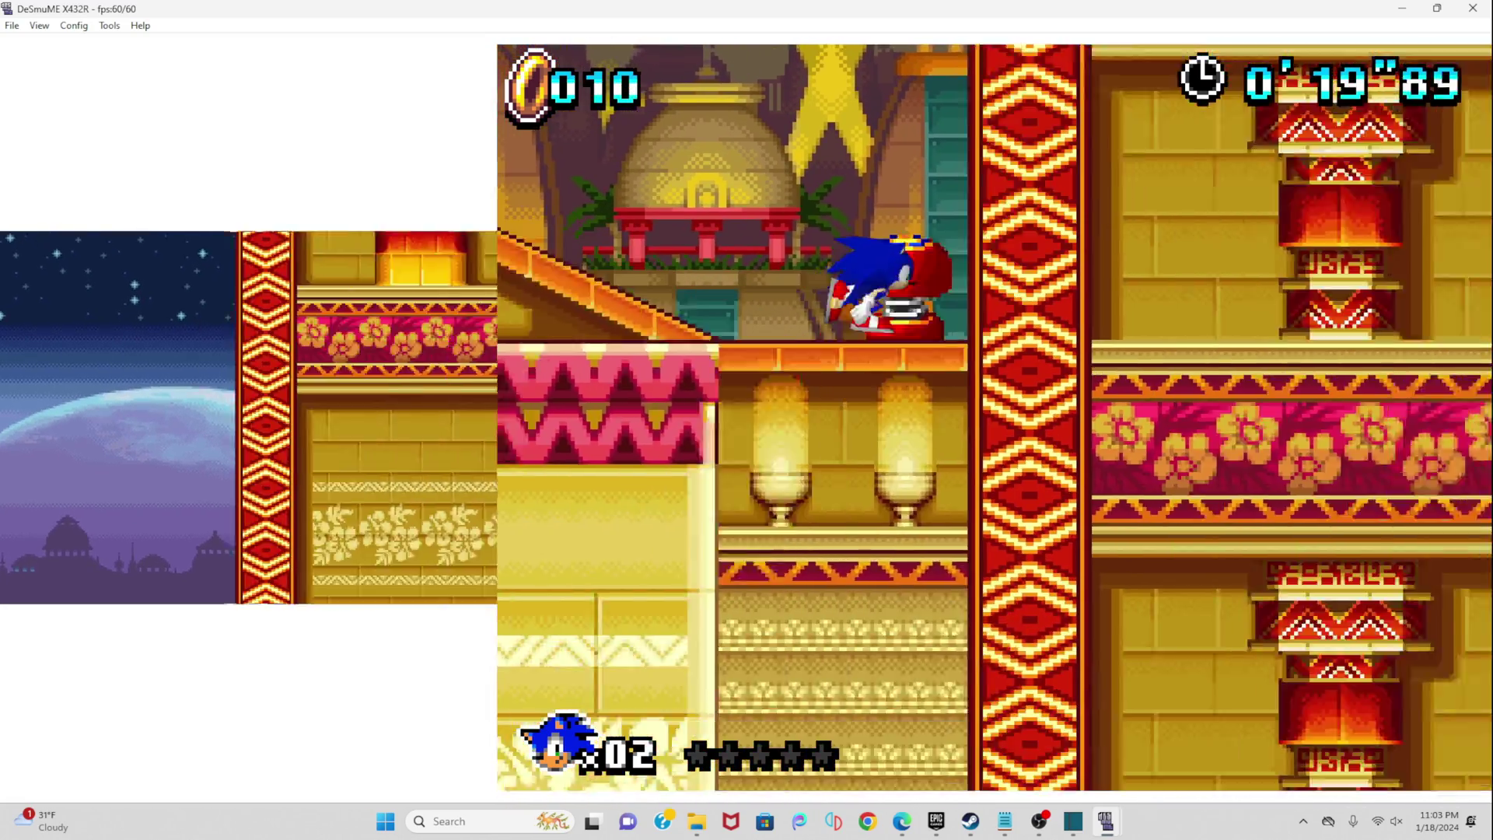
key(x)
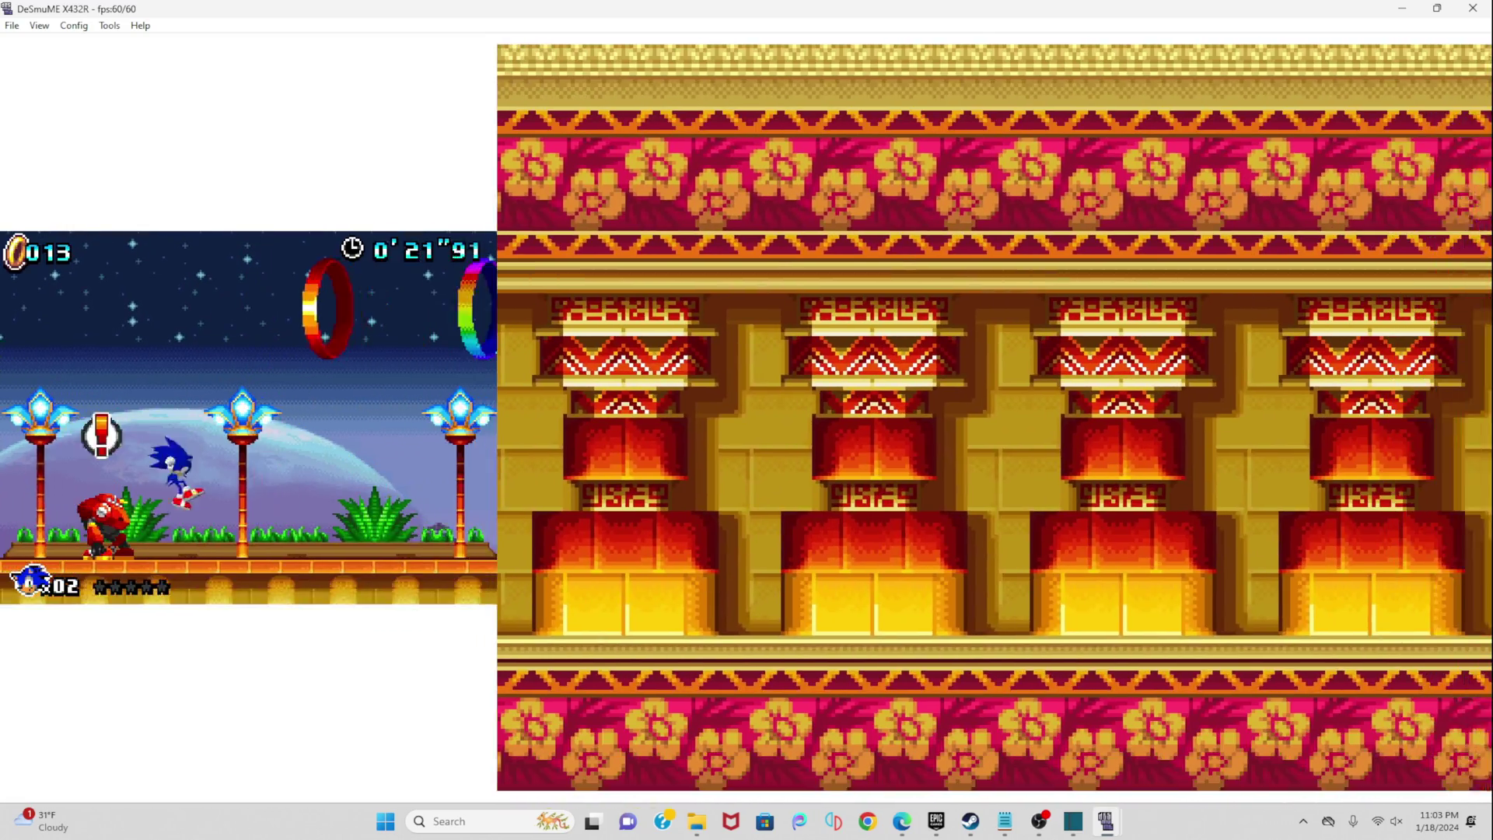
key(x)
key(x)
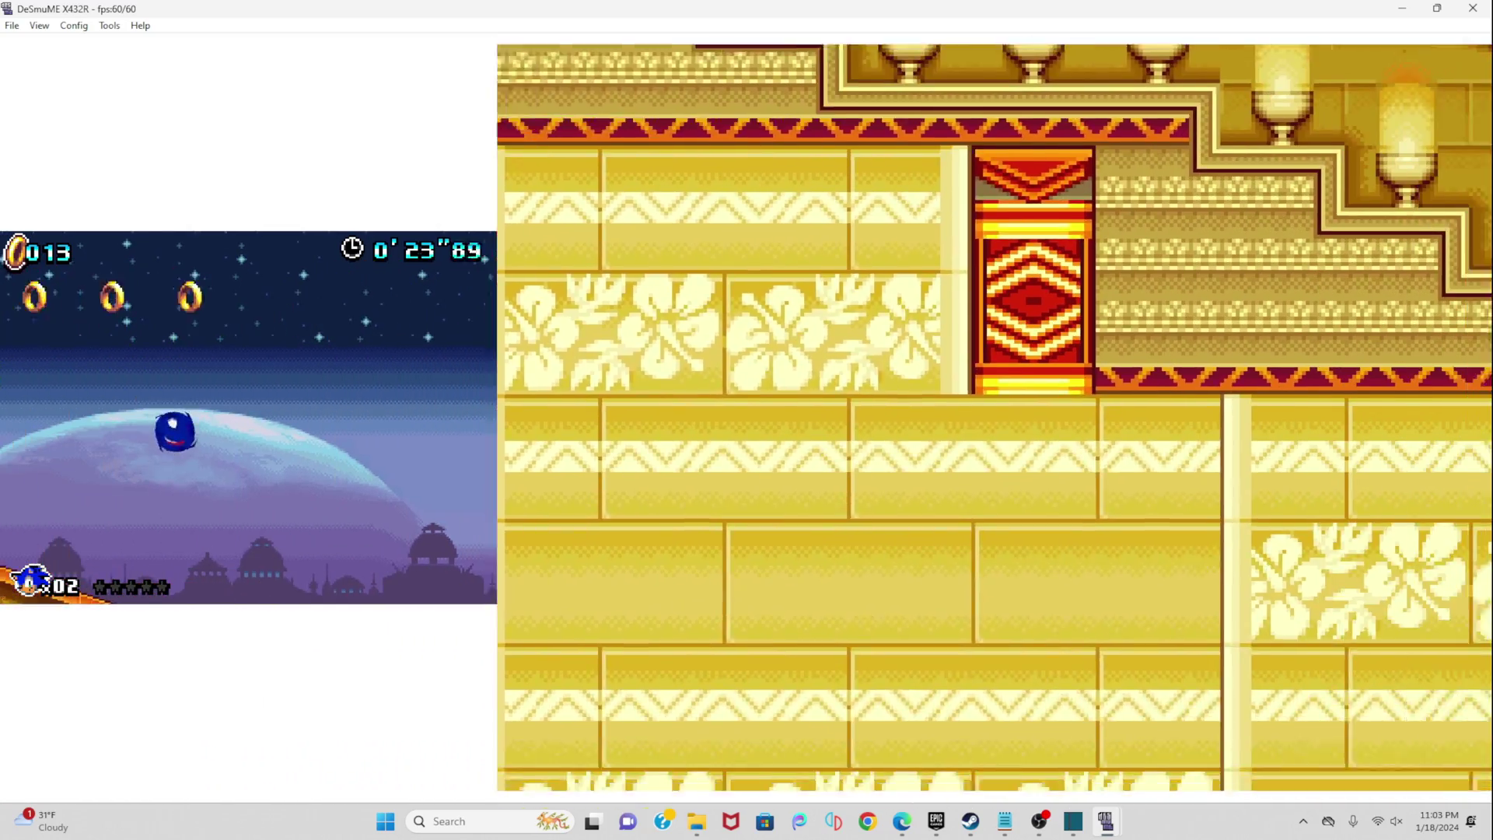